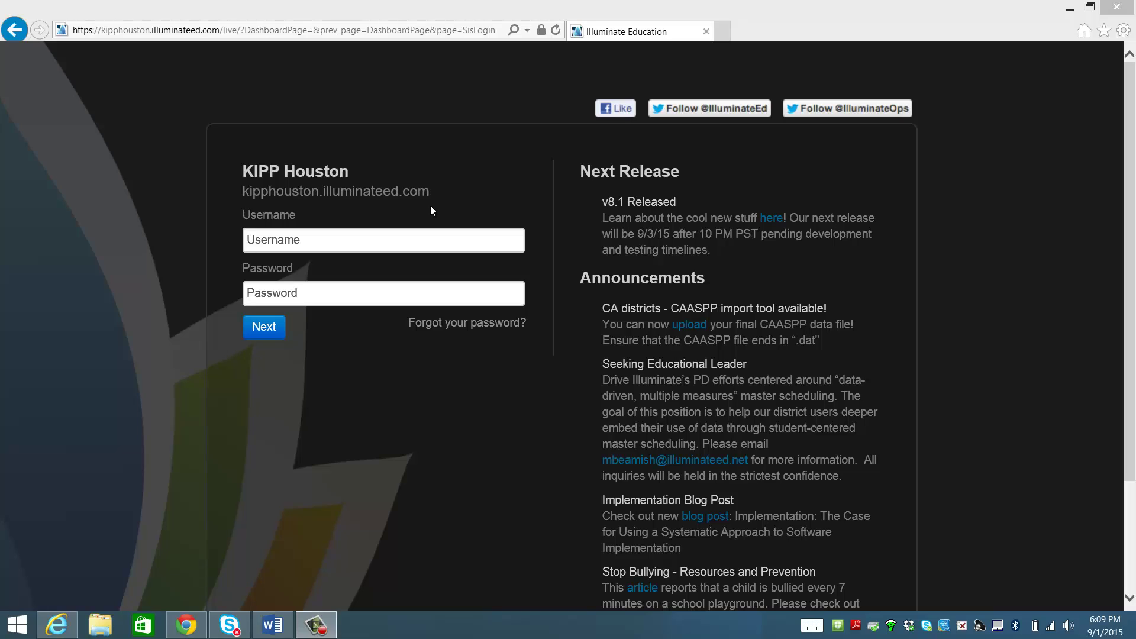
Log in to Illuminate Education with the account's username and password.
click(434, 242)
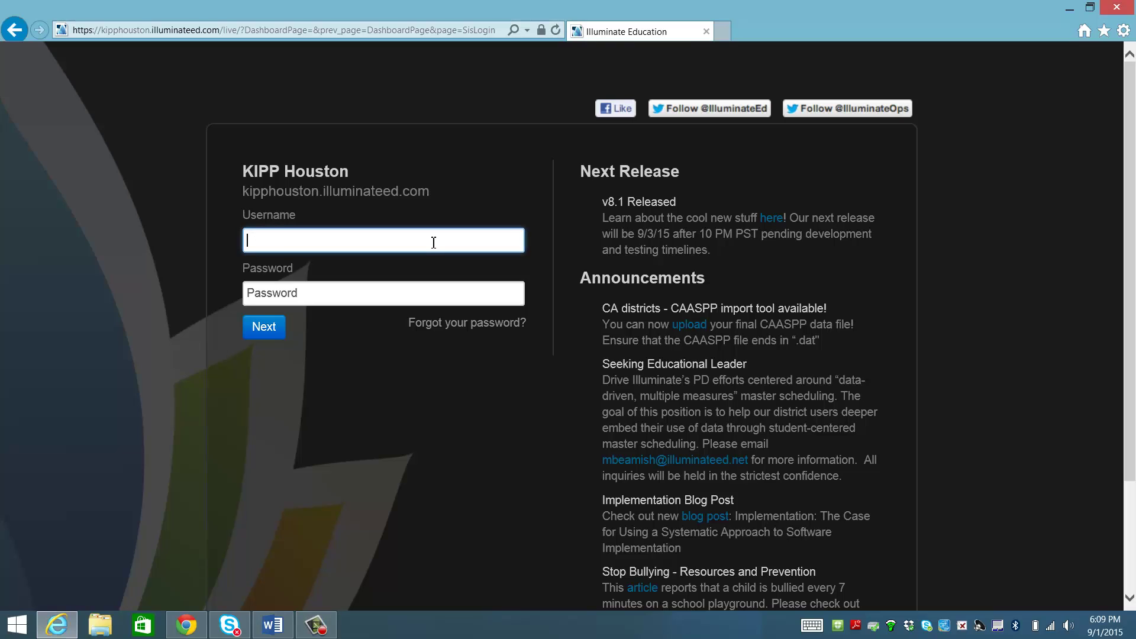
key(Tab)
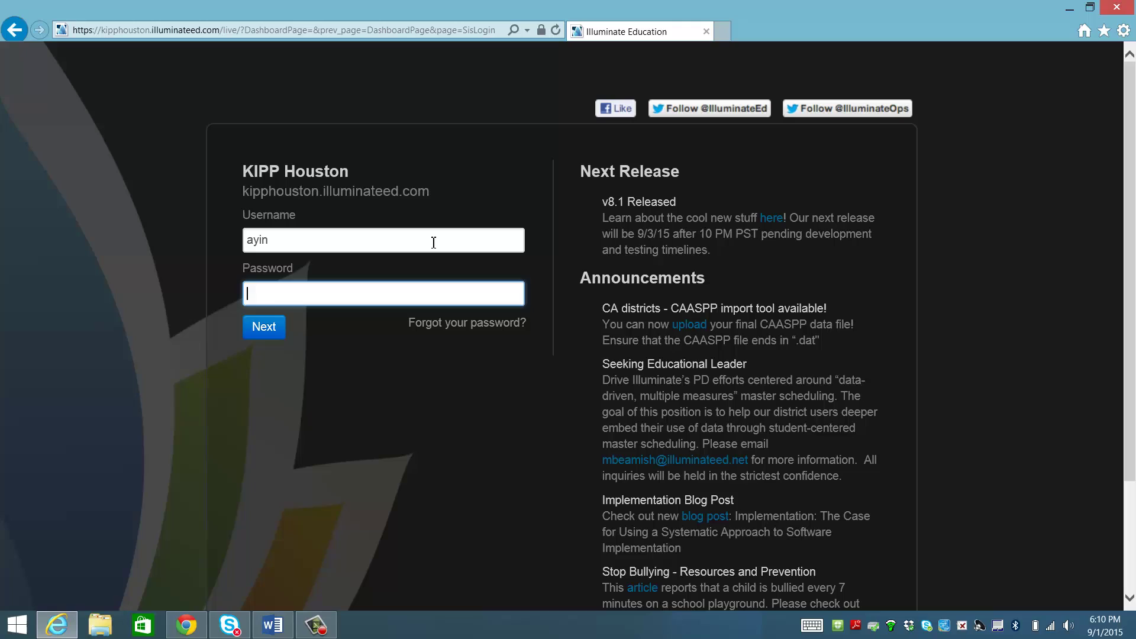
text(**************)
click(265, 333)
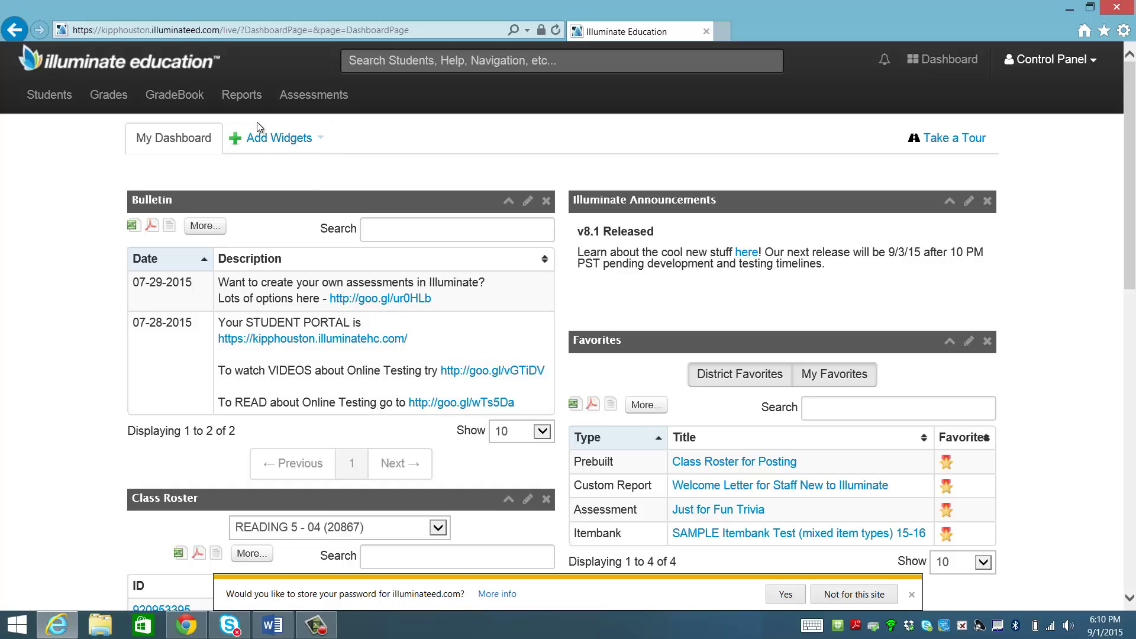
Go to My GradeBooks from the GradeBook menu to view the 4th Reading gradebook.
click(206, 98)
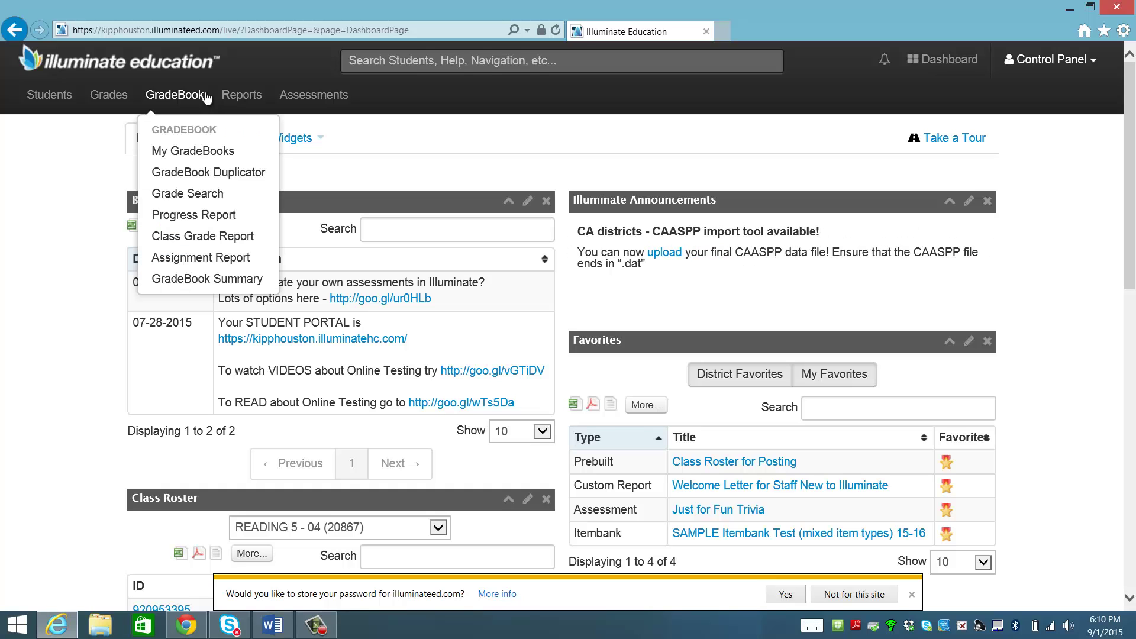
click(217, 151)
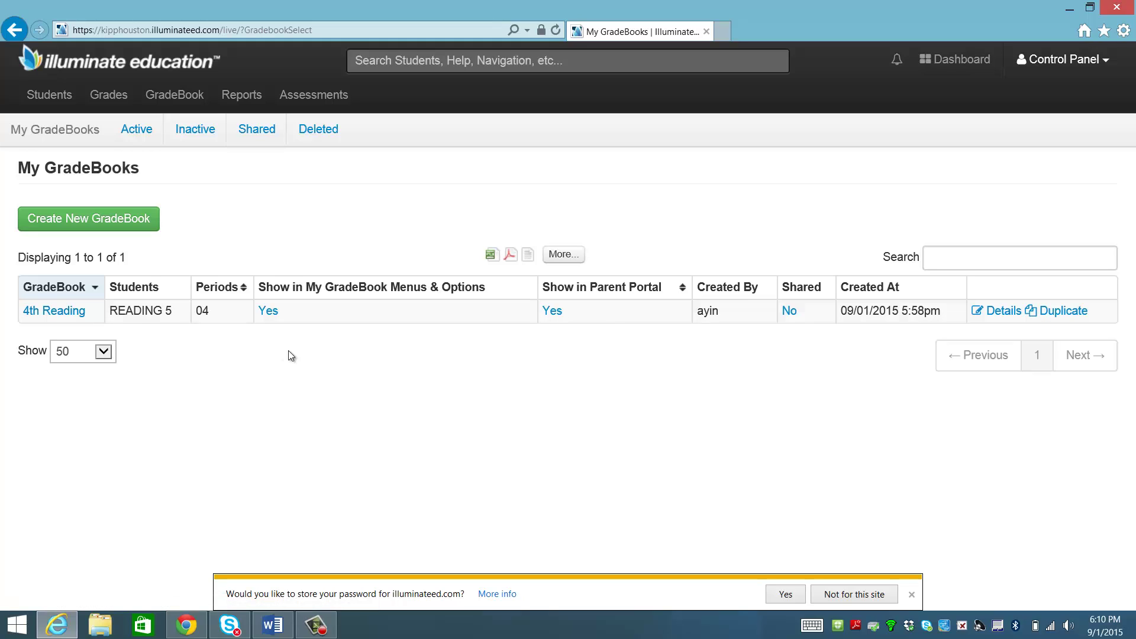
Start a points-based '5th Reading' gradebook with class READING 5 (05) and check its roster.
click(94, 224)
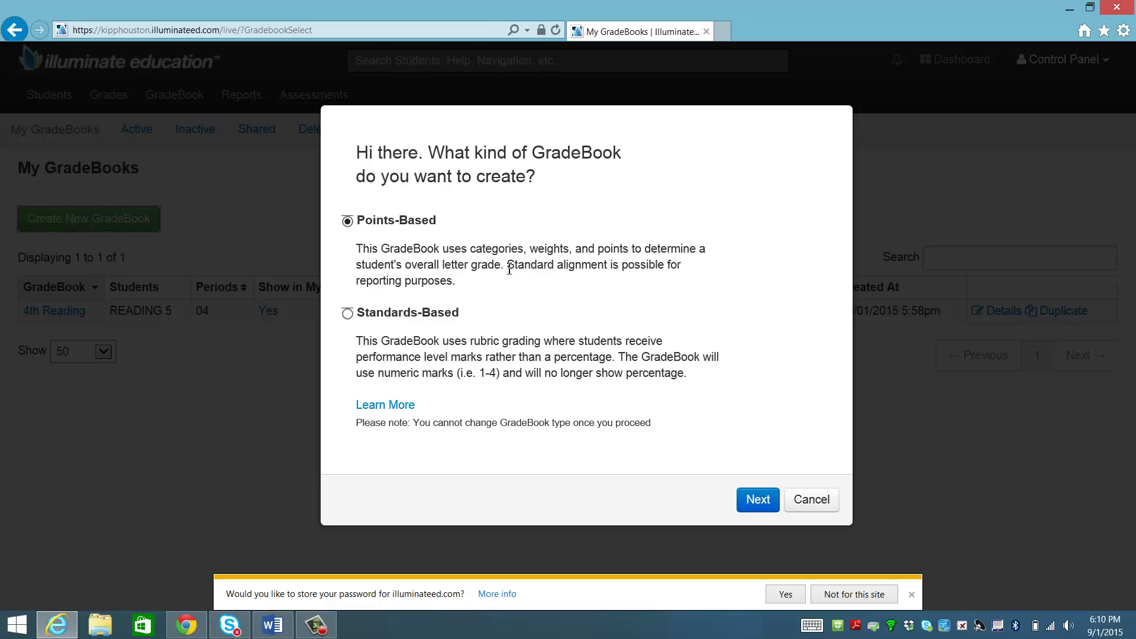
click(749, 503)
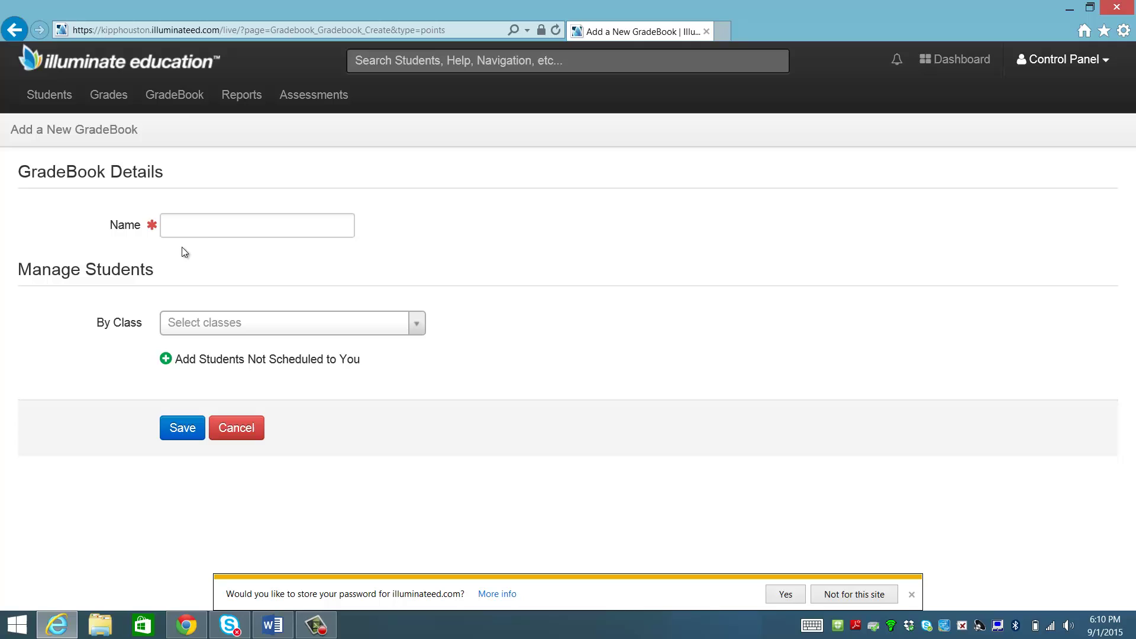
click(193, 223)
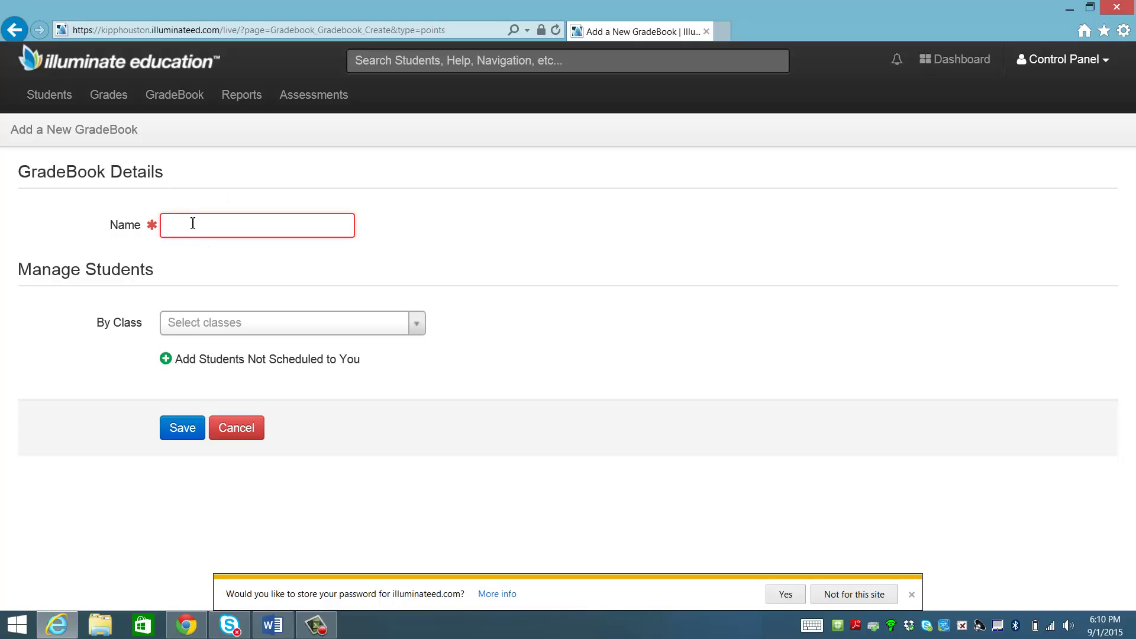
click(268, 321)
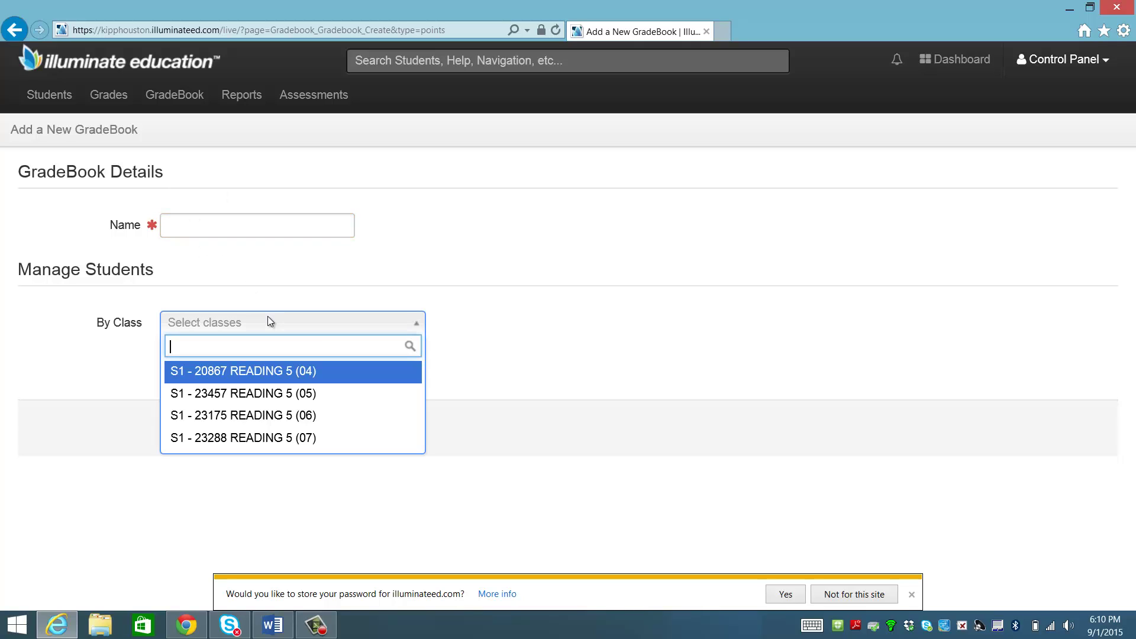
click(328, 397)
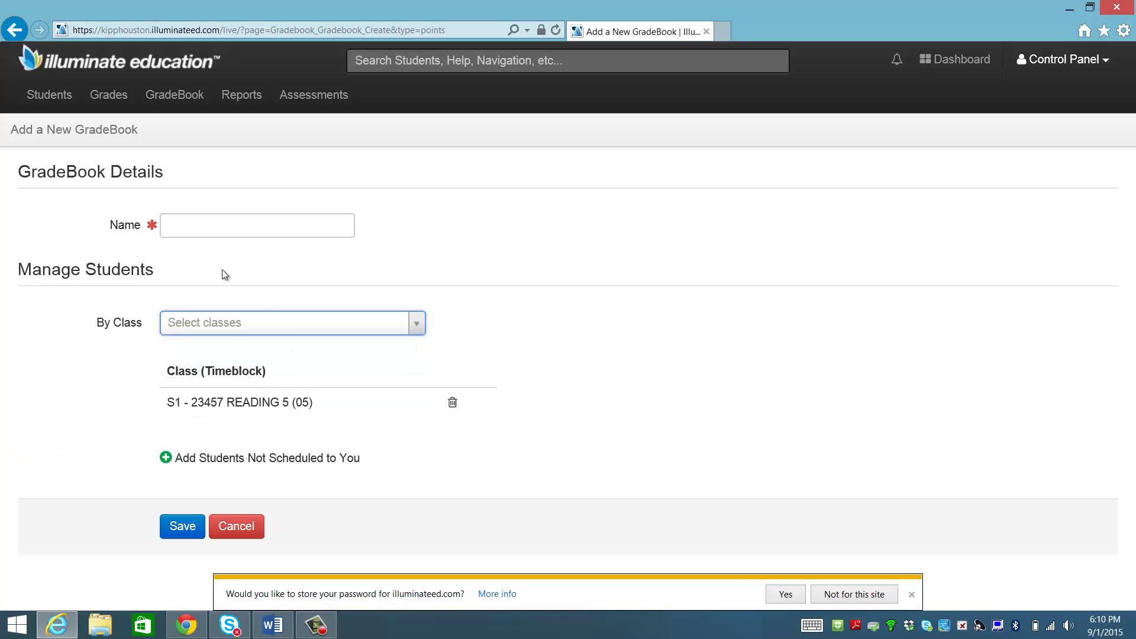
click(198, 226)
text(5th )
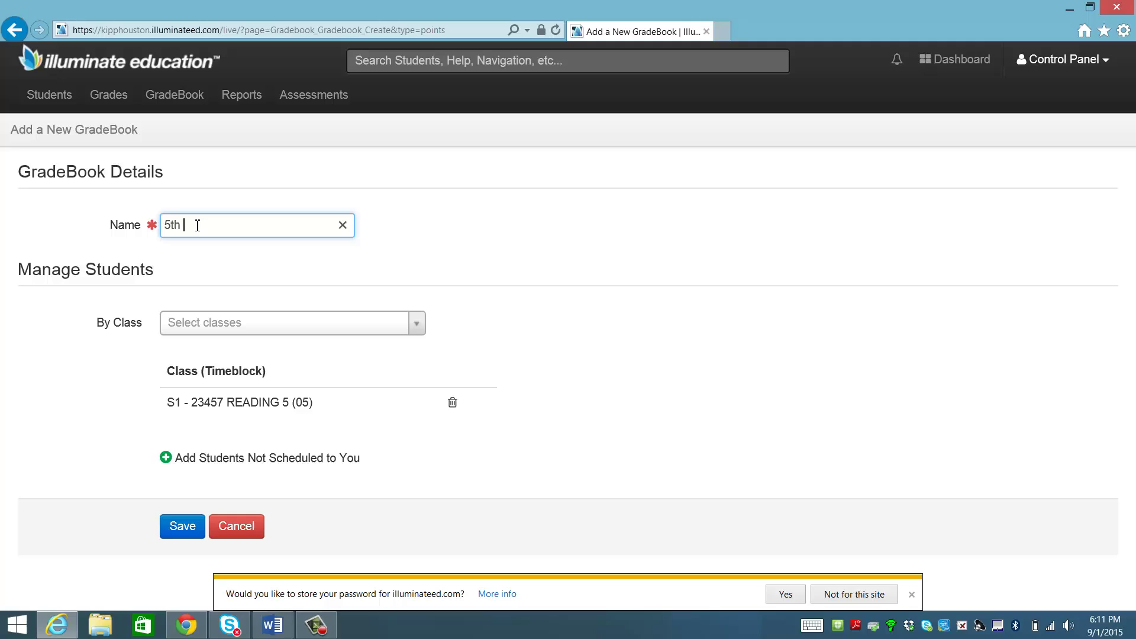
text(Reading)
click(274, 404)
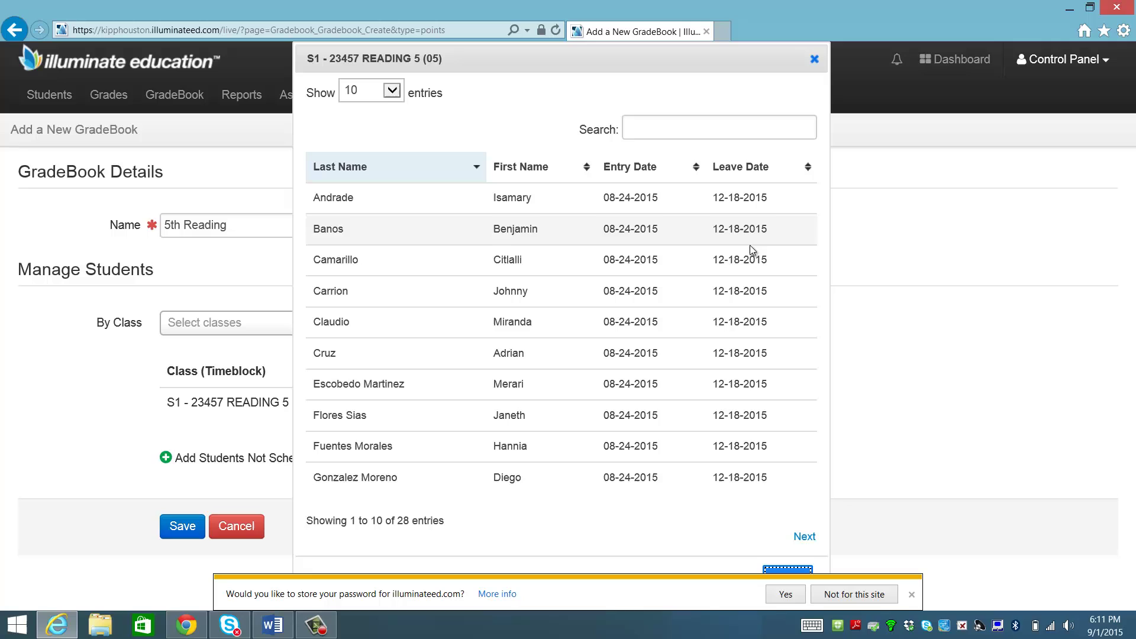
click(815, 60)
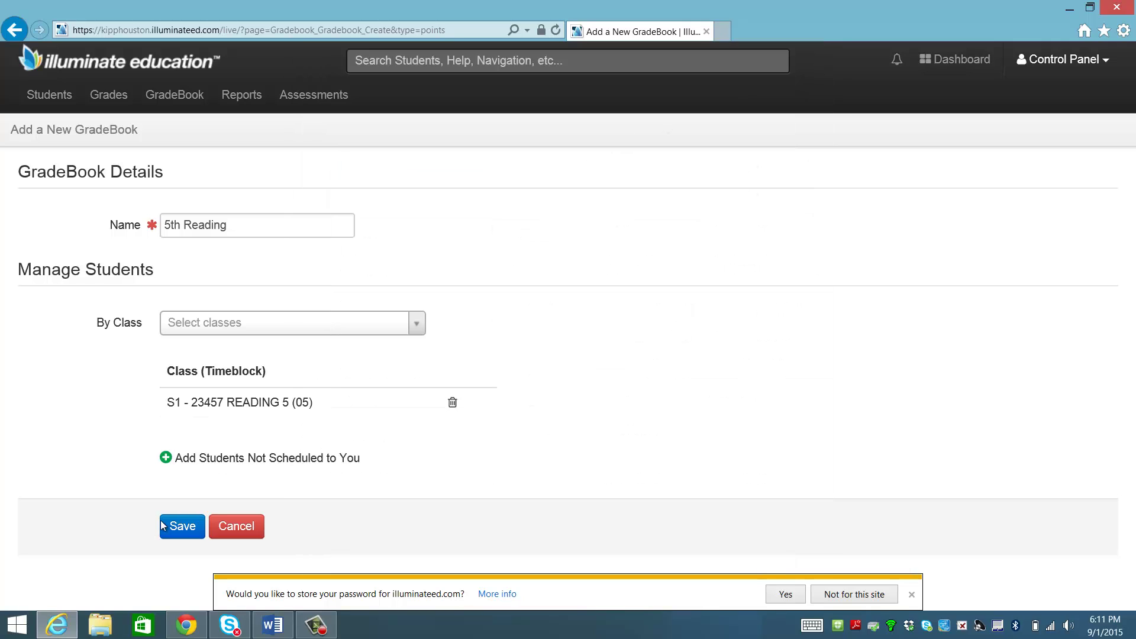
Save the 5th Reading gradebook, then open its details from the GradeBook List.
click(185, 532)
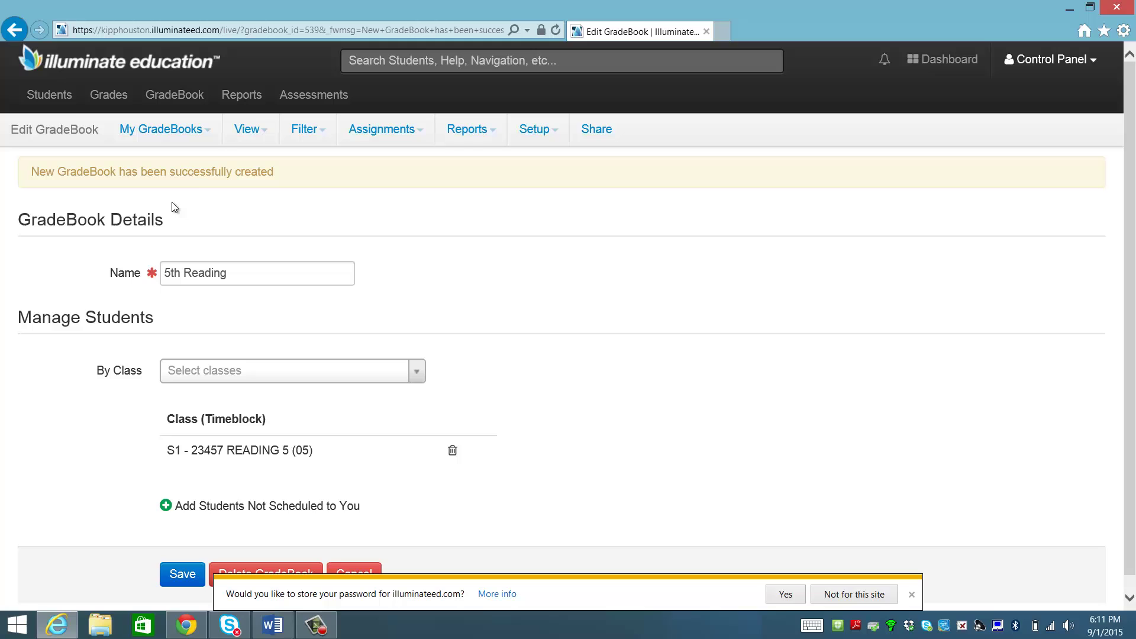
click(215, 132)
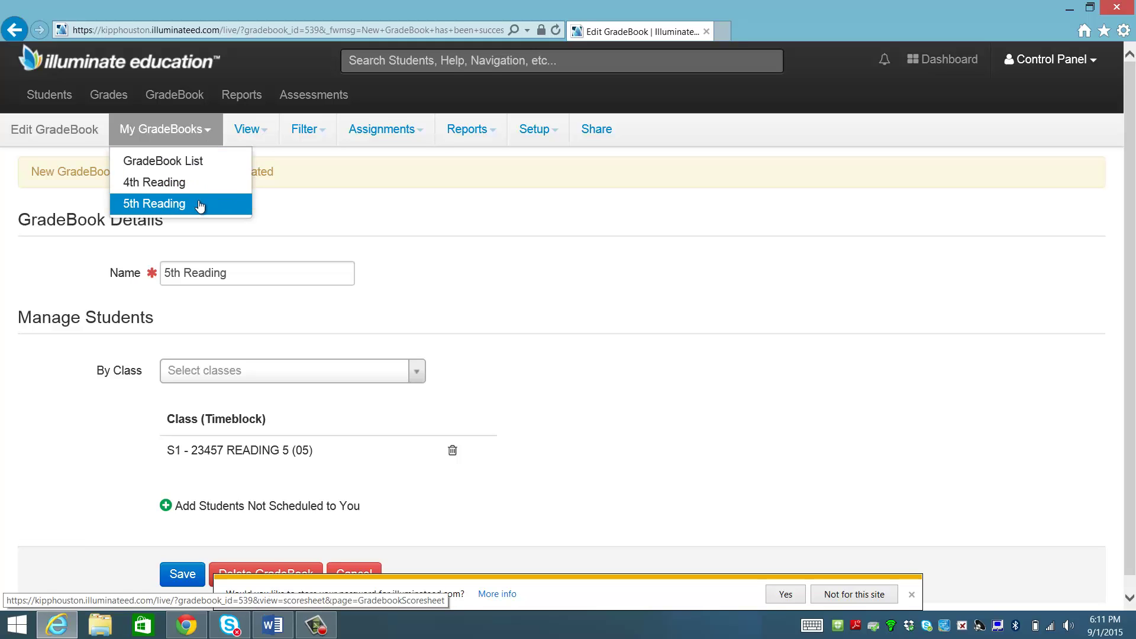
click(191, 163)
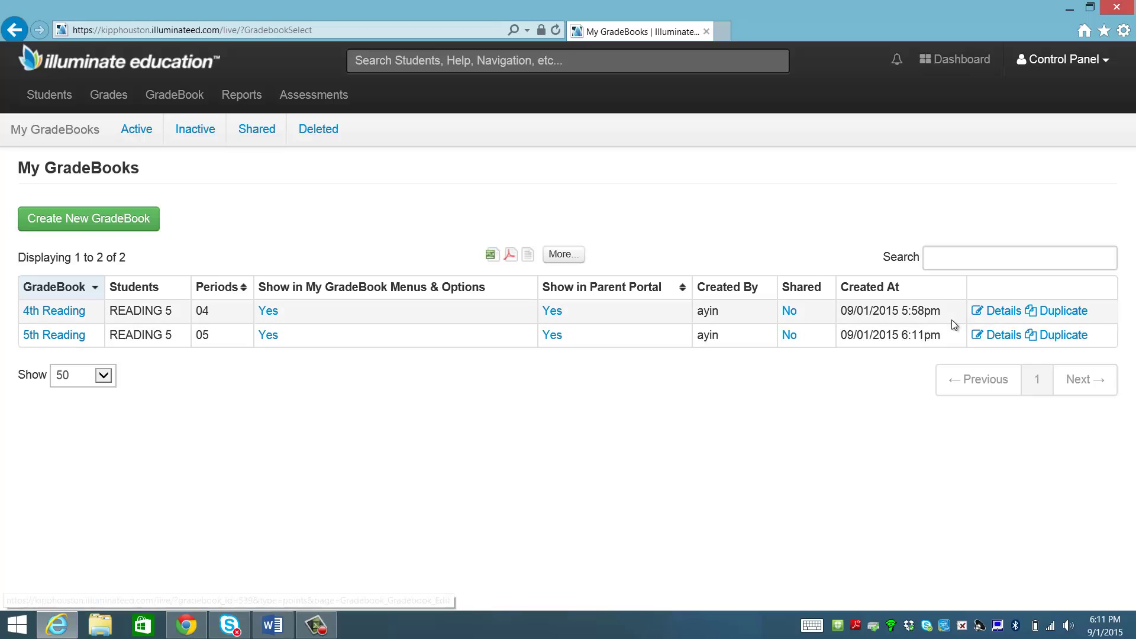
click(987, 336)
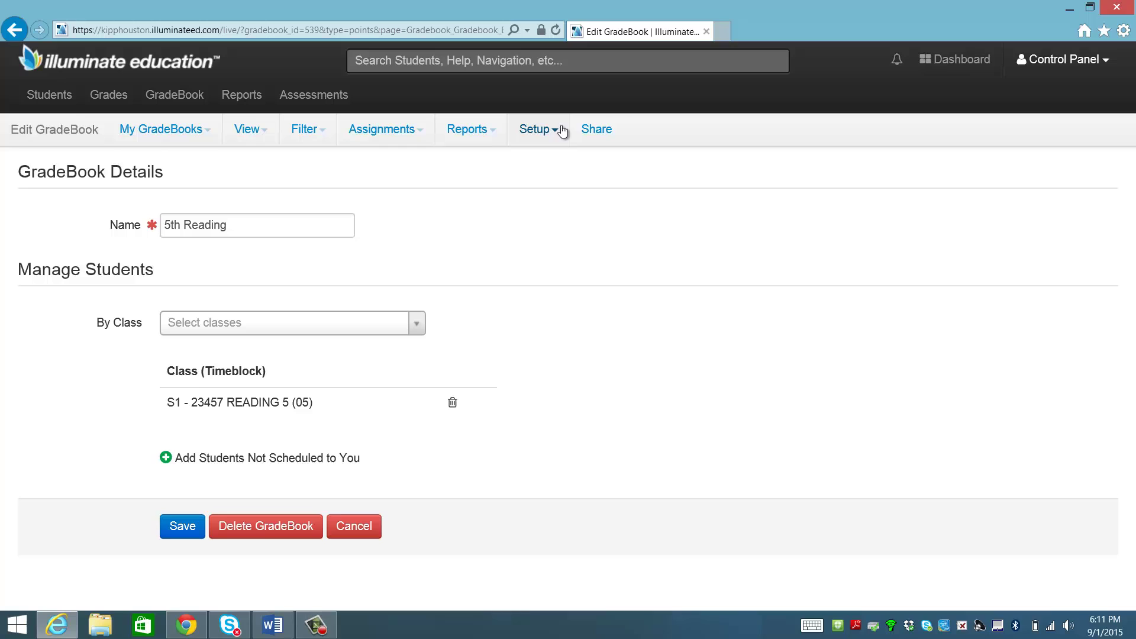
Open the gradebook's Preferences and expand the Assignments display and sort section.
click(561, 131)
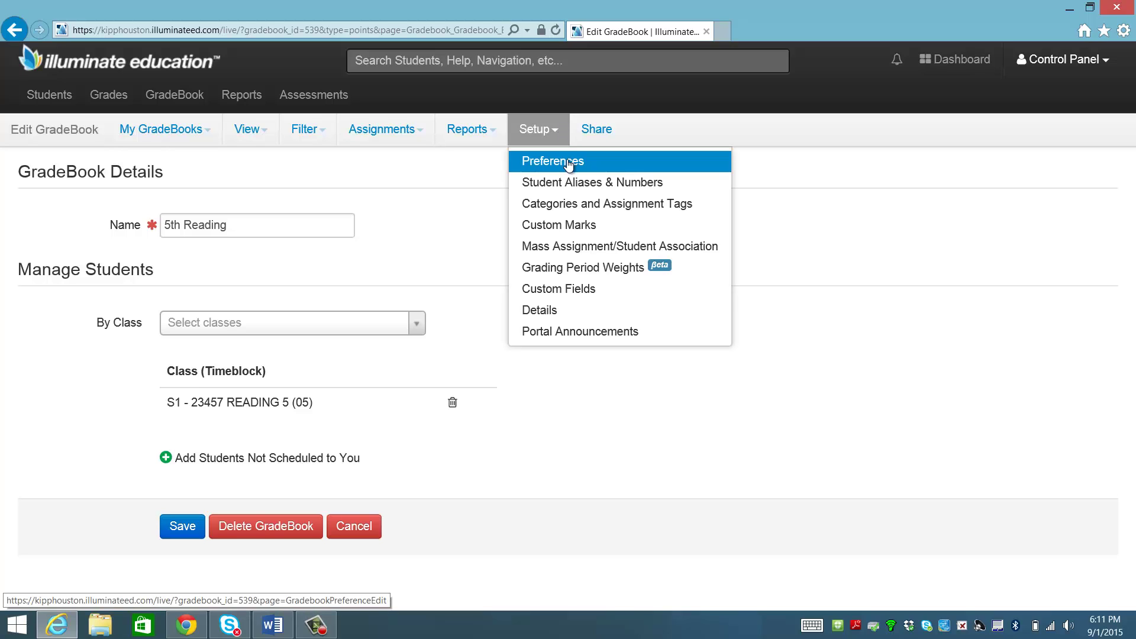
click(567, 160)
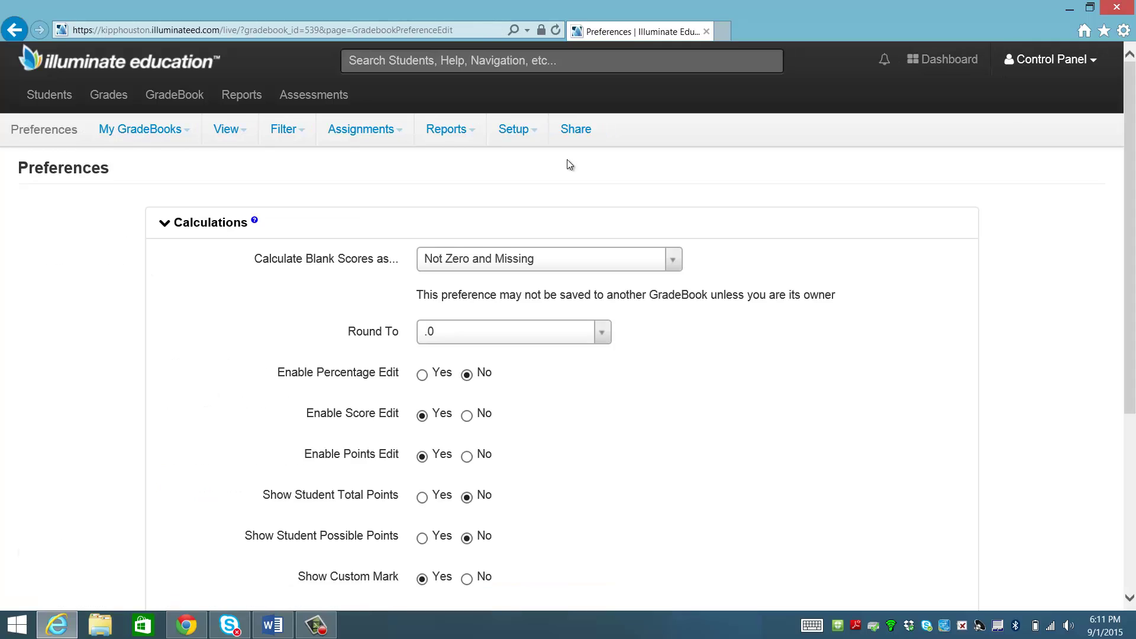
scroll(569, 372, down, 1)
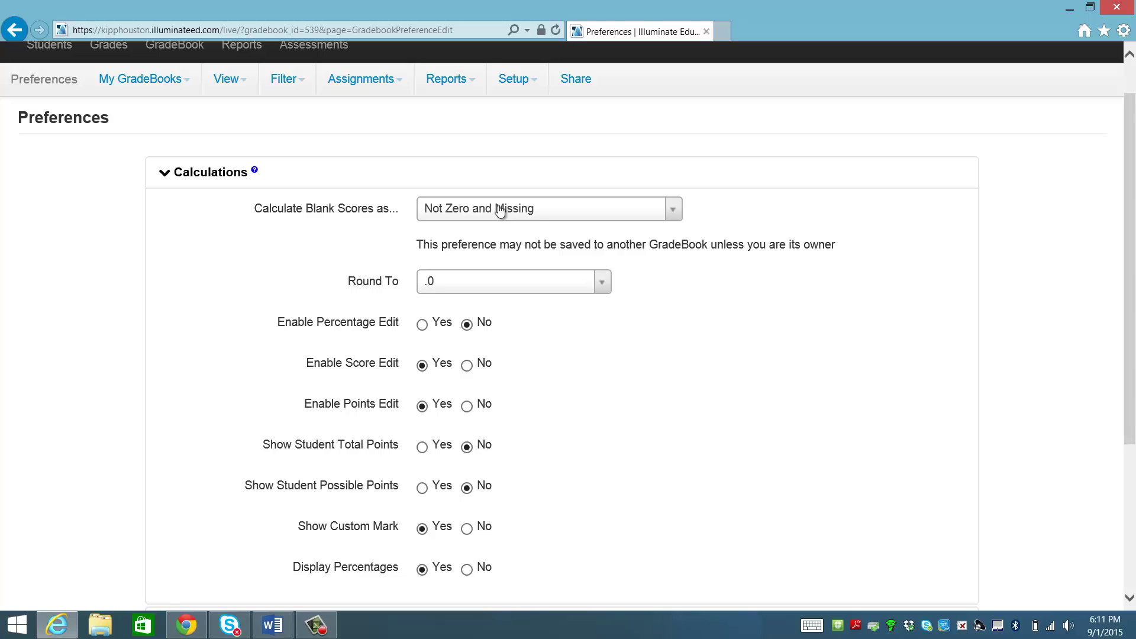
scroll(520, 393, down, 1)
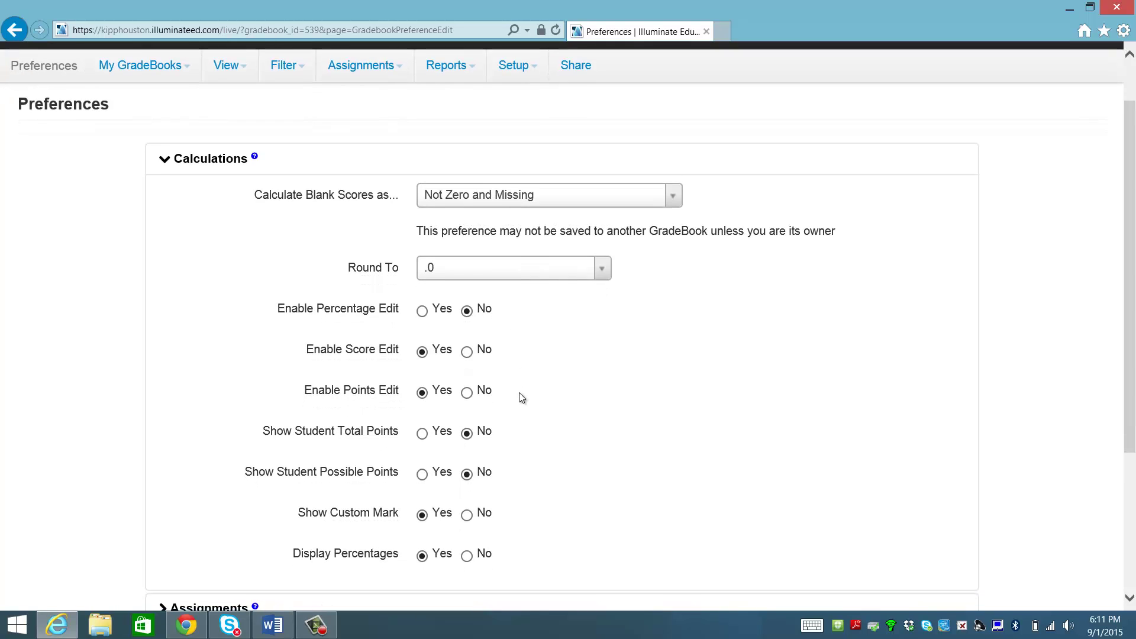
scroll(519, 392, down, 1)
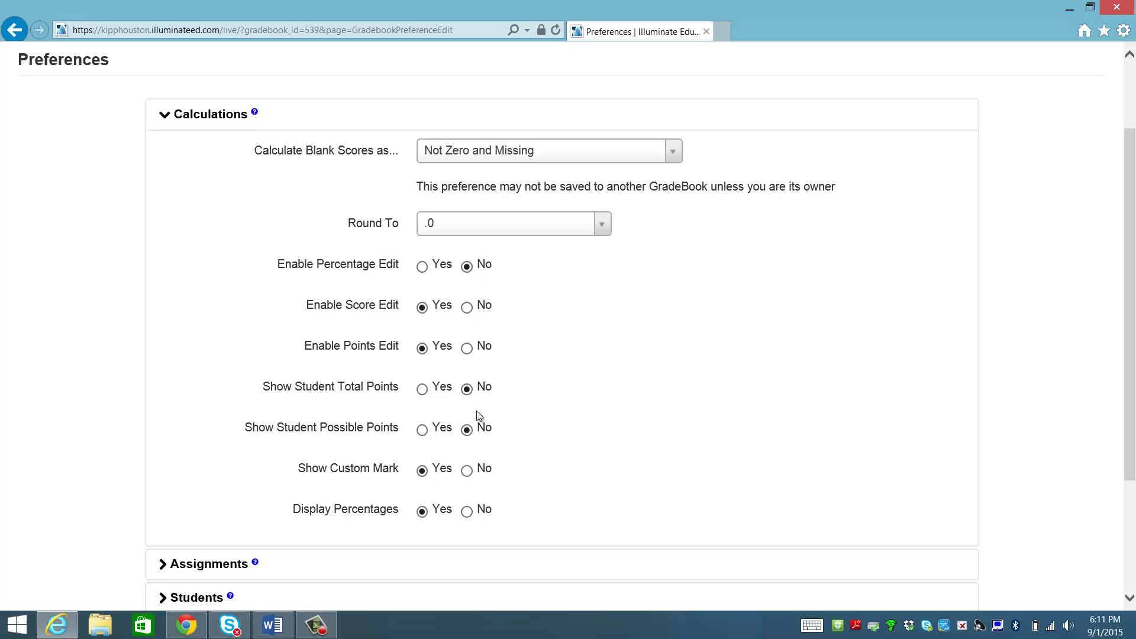
scroll(477, 414, down, 3)
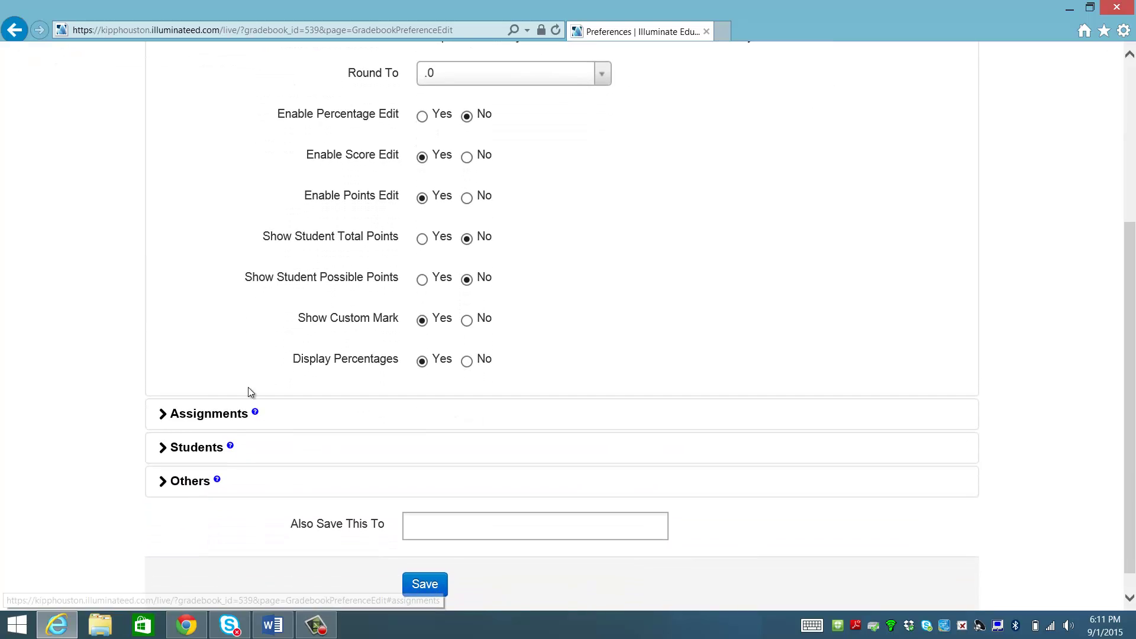
click(210, 414)
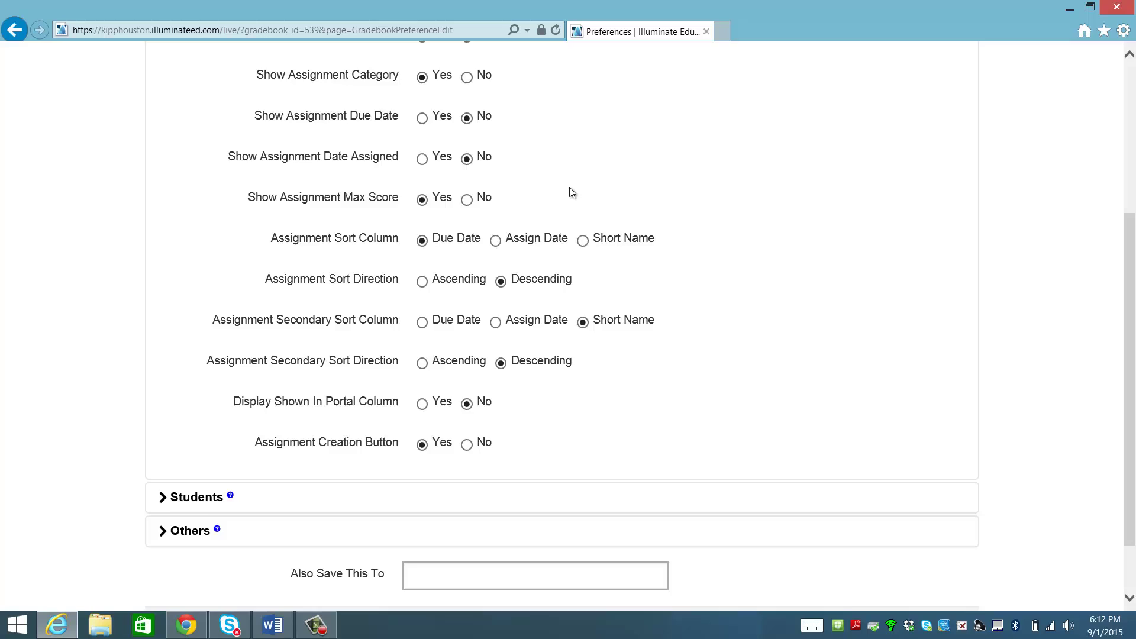
scroll(569, 188, up, 4)
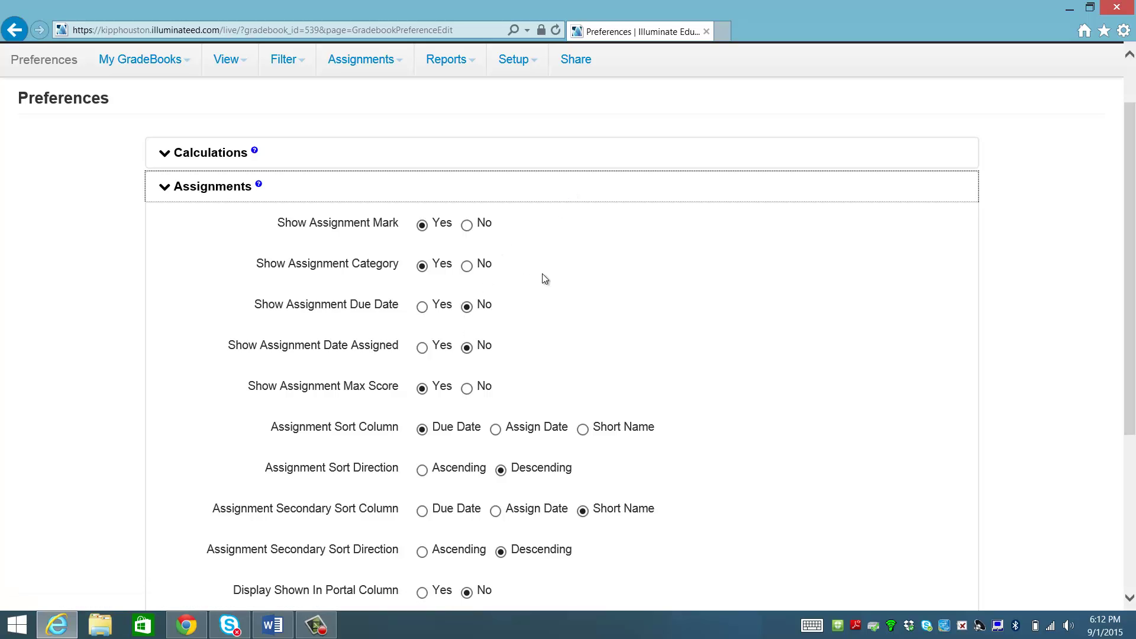
scroll(544, 278, up, 2)
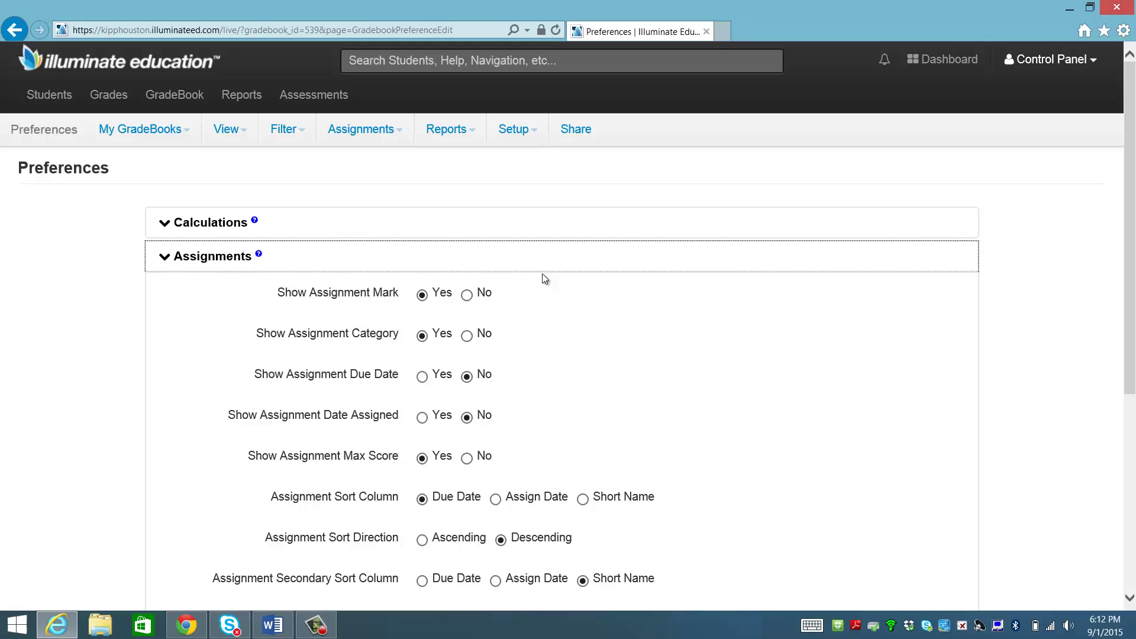
Add a weighted Test category at 80% on the Categories and Assignment Tags page.
click(536, 138)
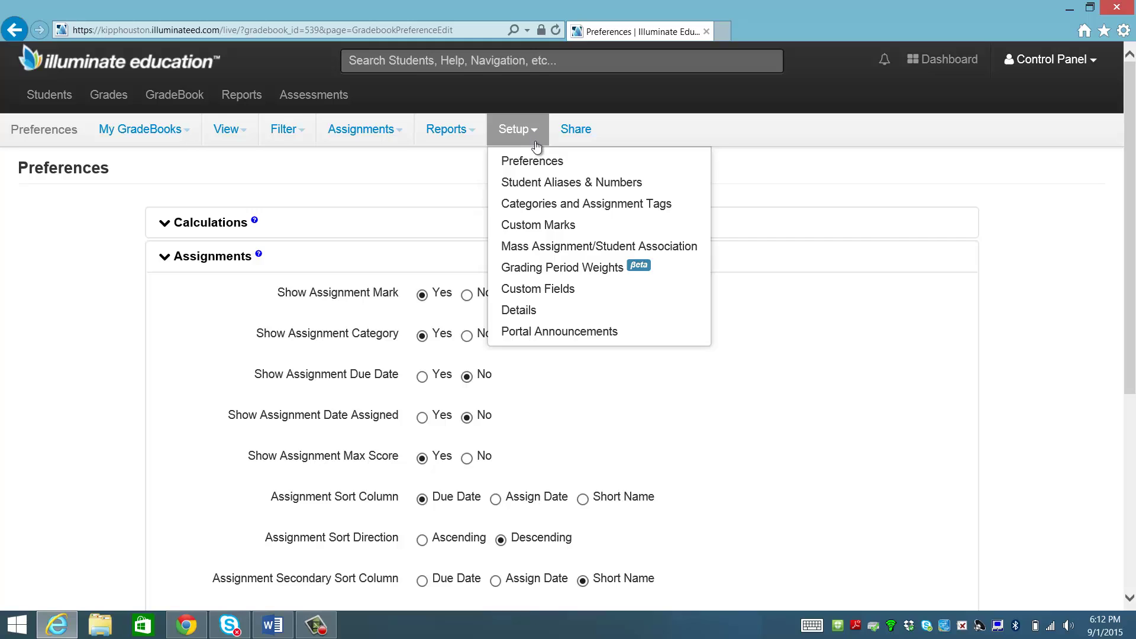
click(562, 204)
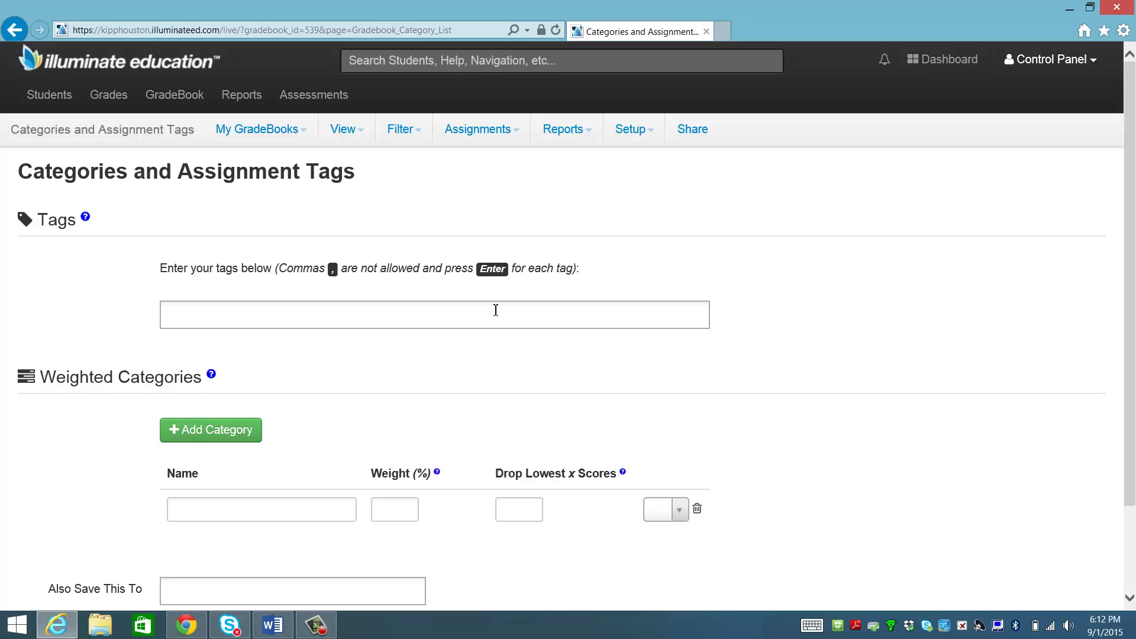
scroll(497, 310, down, 3)
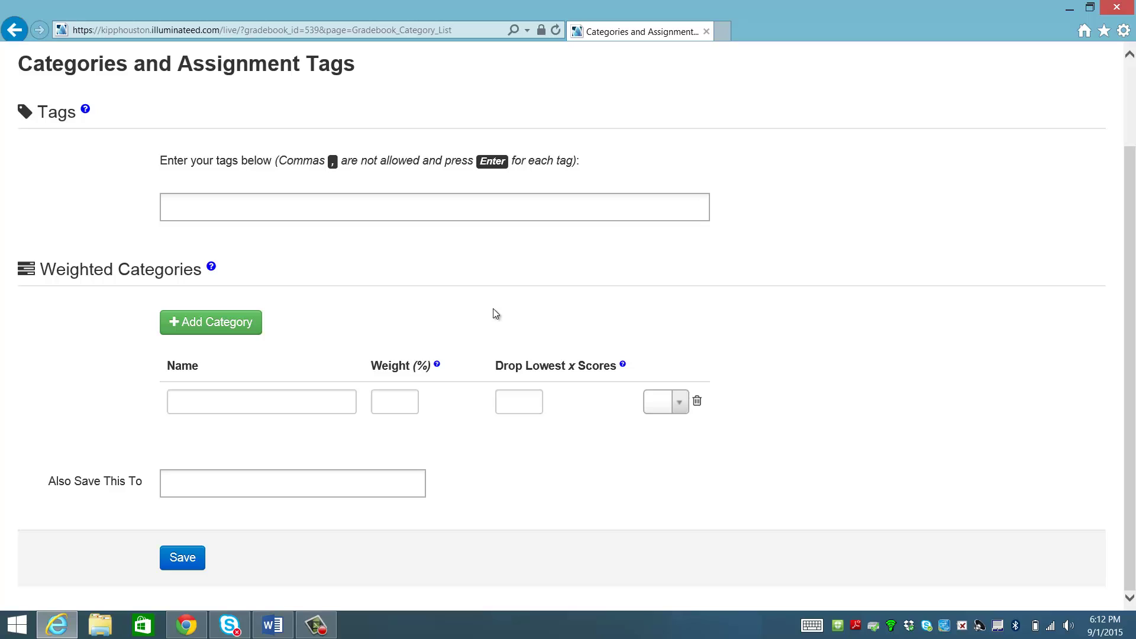
click(290, 408)
text(Test)
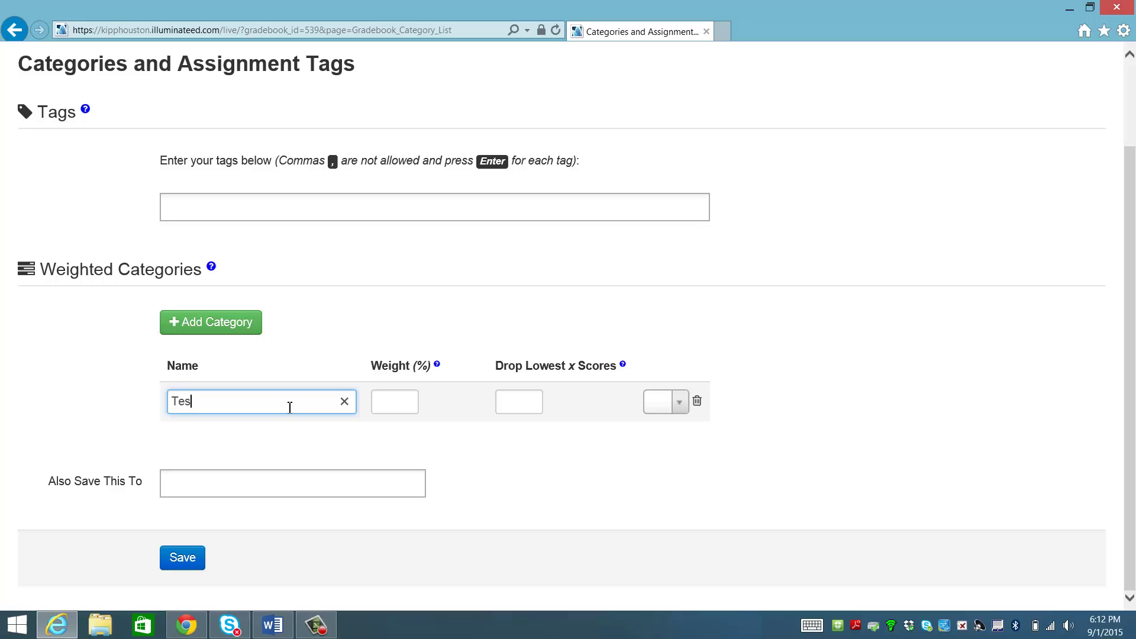
click(401, 397)
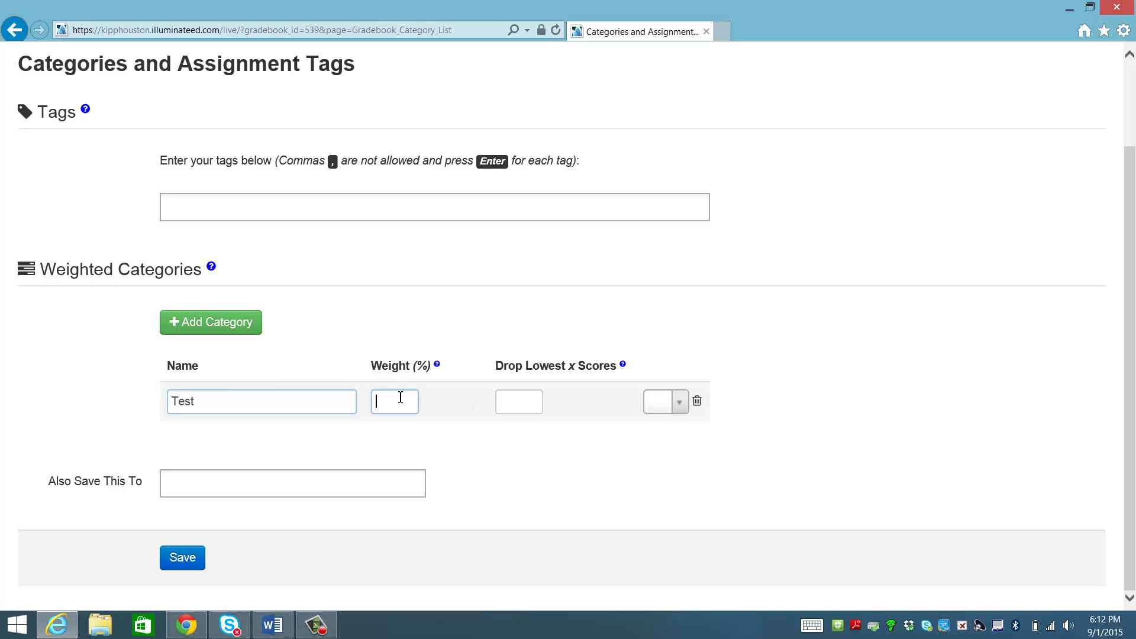
text(80)
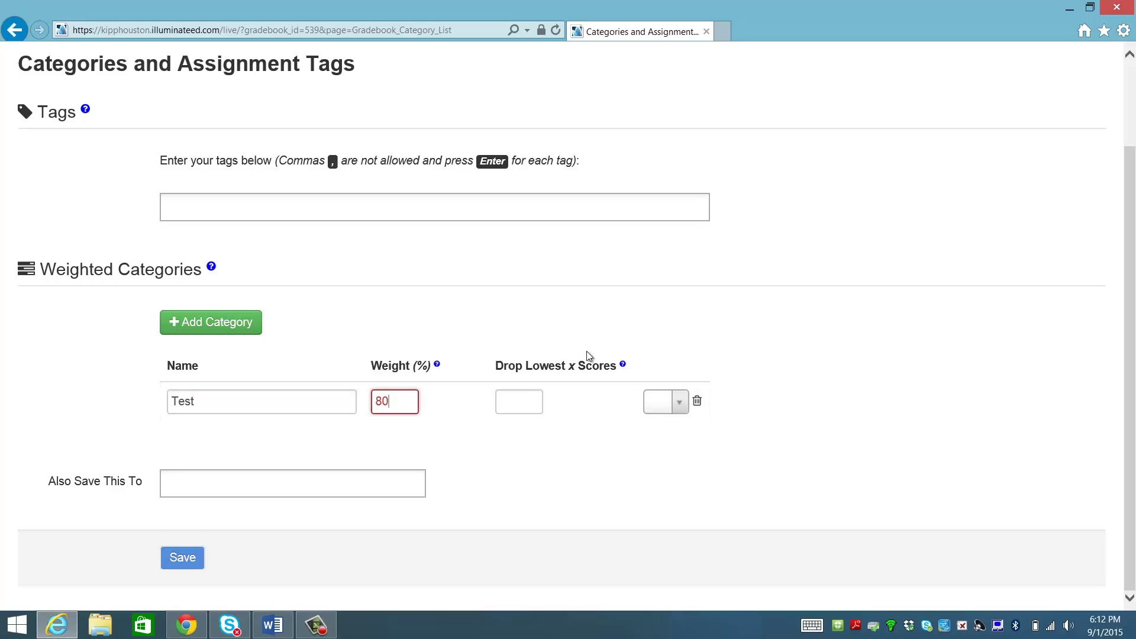
click(676, 409)
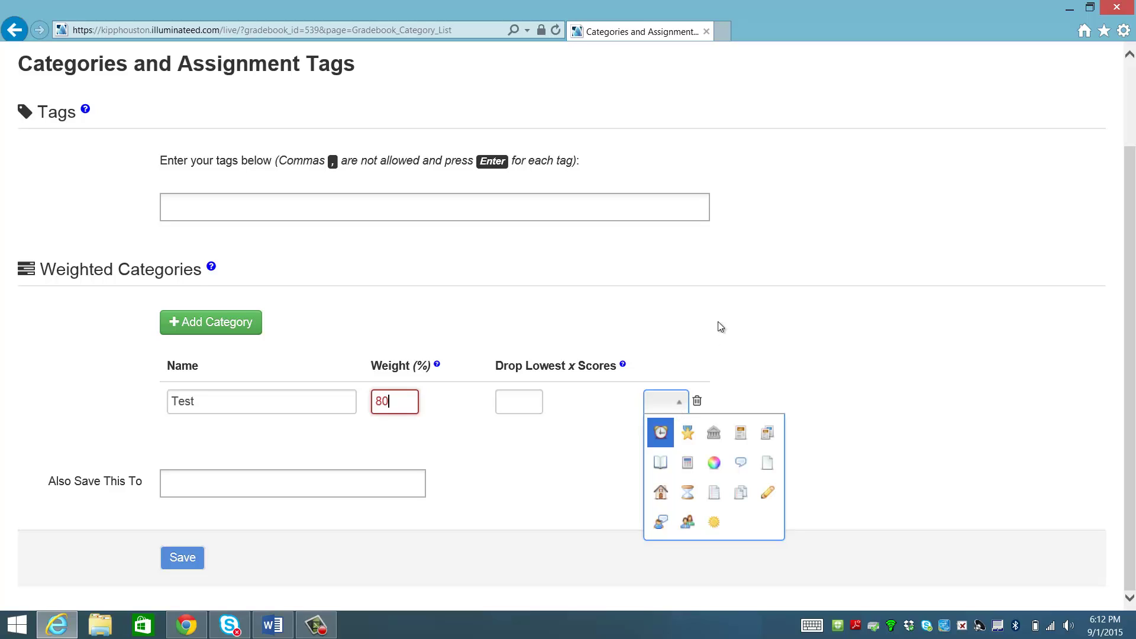
click(690, 321)
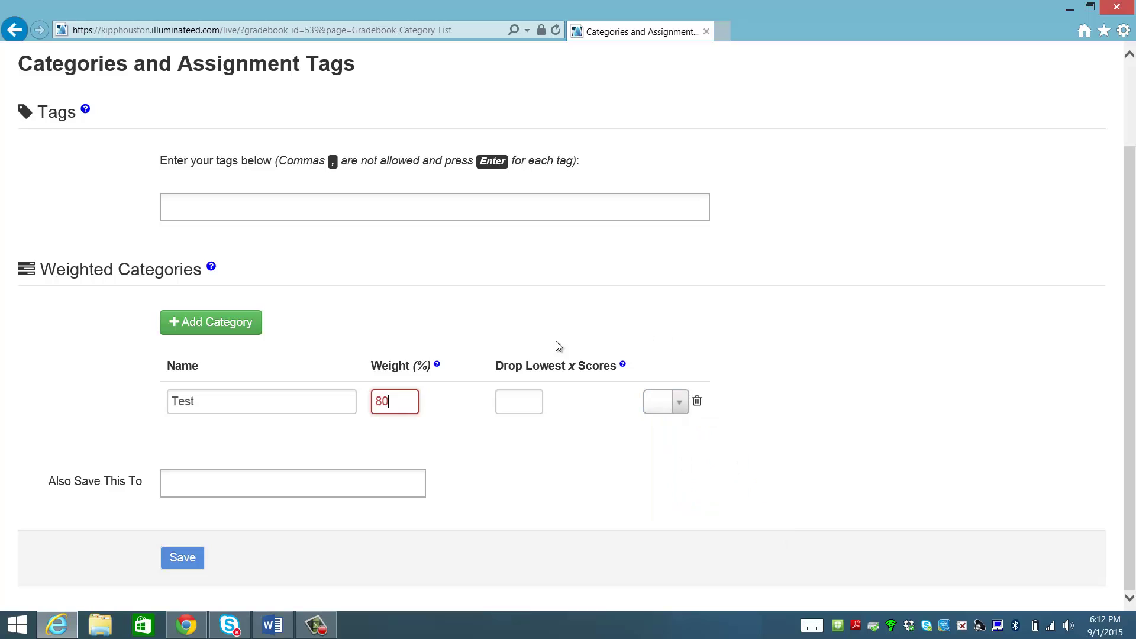
Add a second weighted category named Quiz at 20%.
click(210, 329)
click(246, 448)
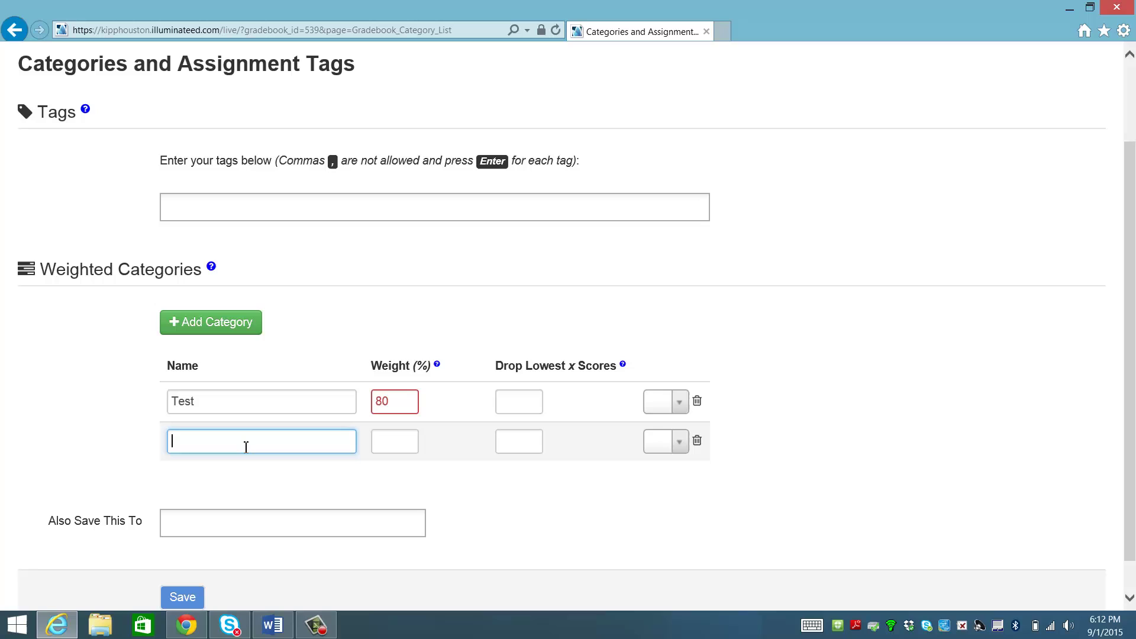
text(Quji)
key(BackSpace)
key(BackSpace)
text(iz)
click(382, 445)
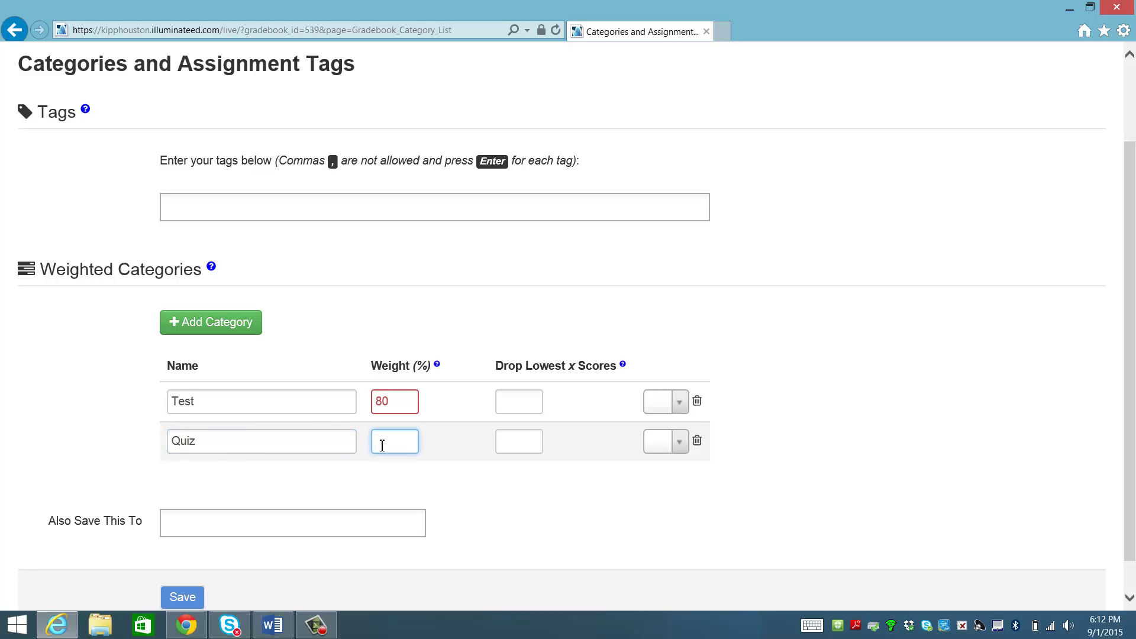
text(20)
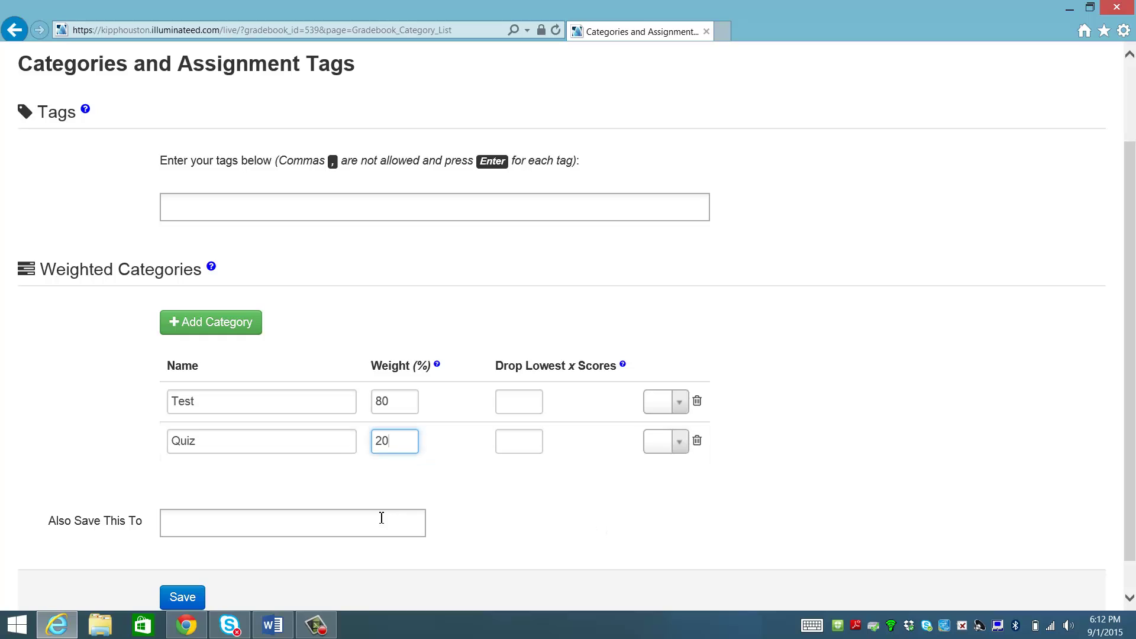
Also save the categories to '- All GradeBooks -' and save them.
click(380, 520)
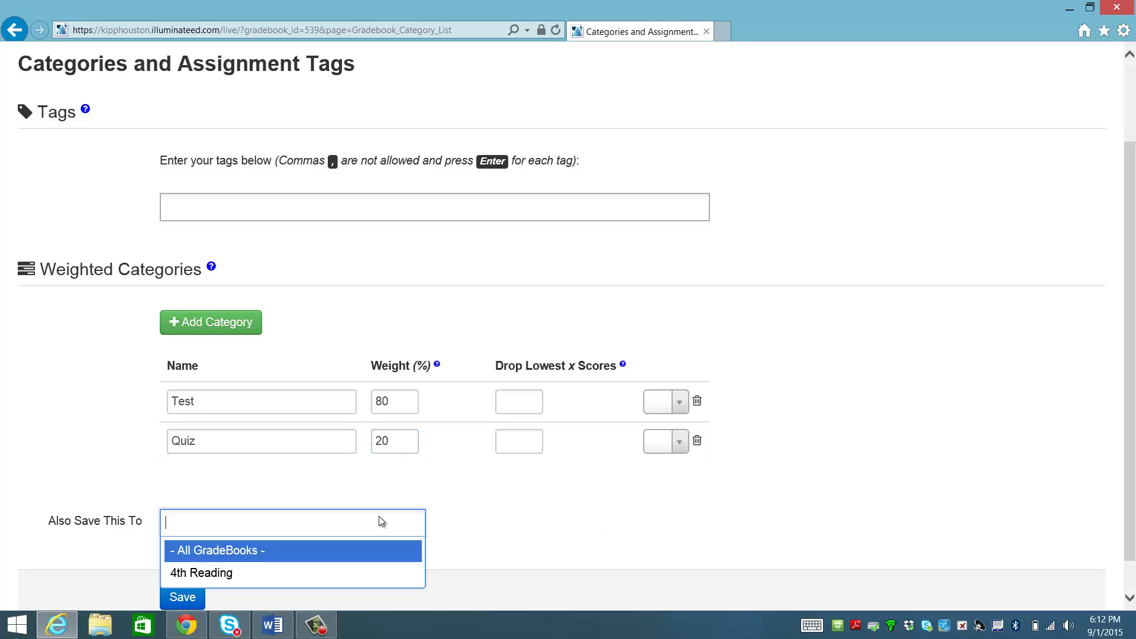
scroll(381, 521, down, 1)
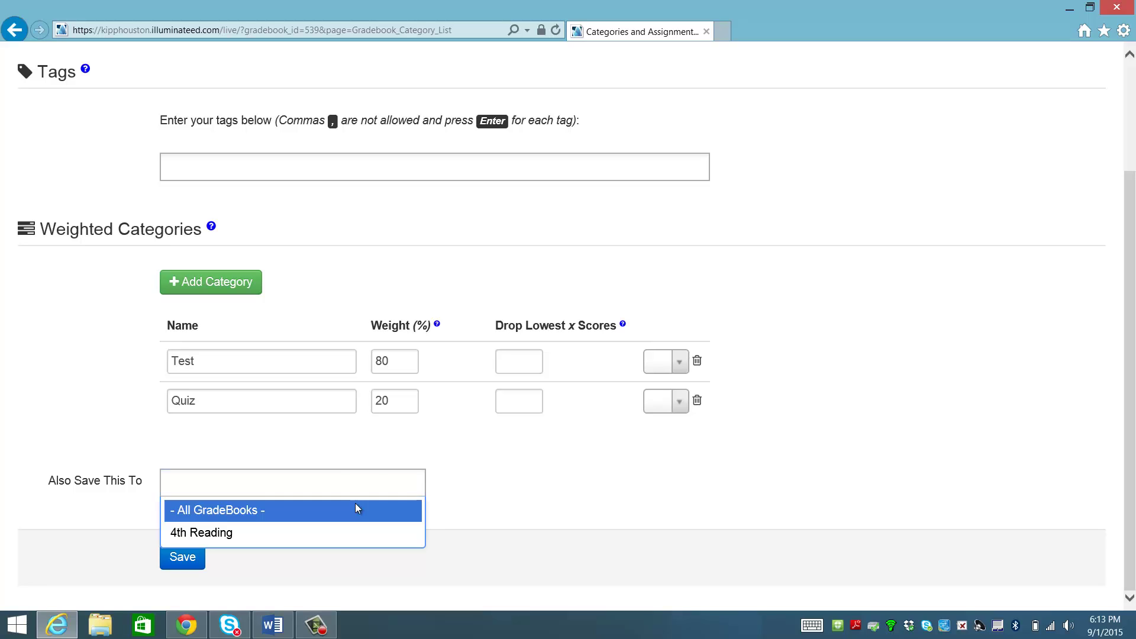
click(356, 509)
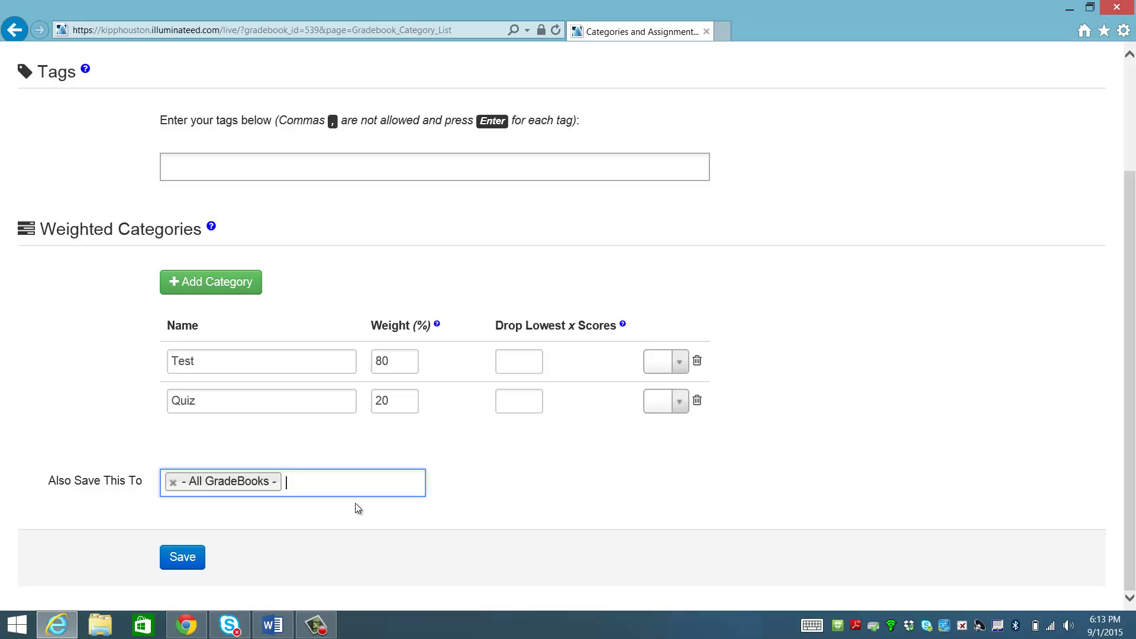
click(194, 556)
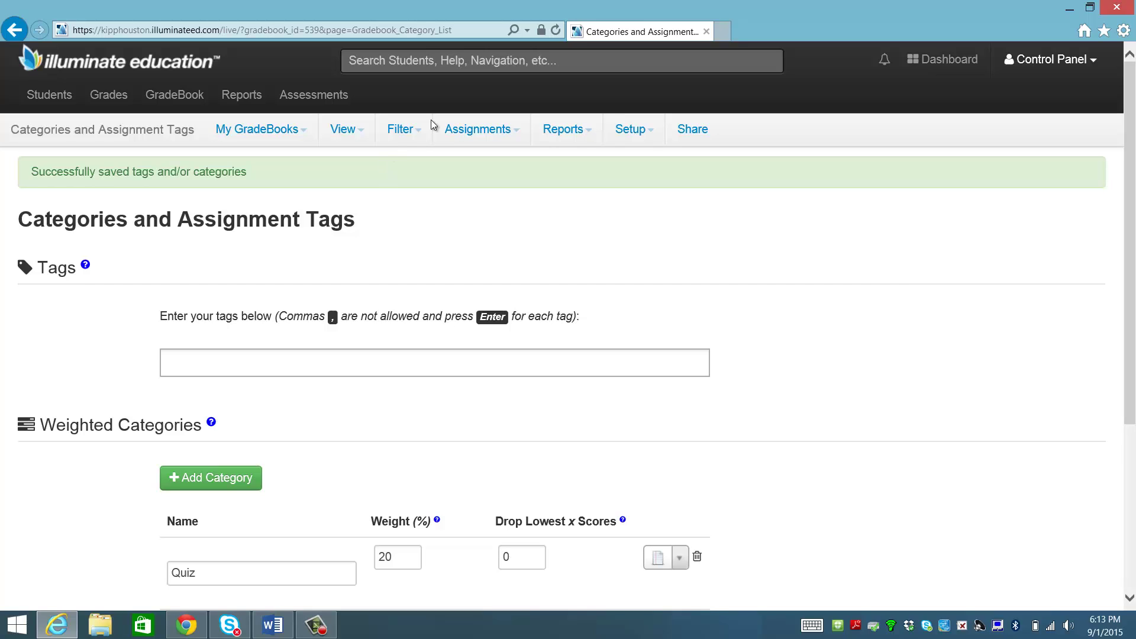
Create a new assignment named 'Context Clues' in the Quiz category.
click(516, 129)
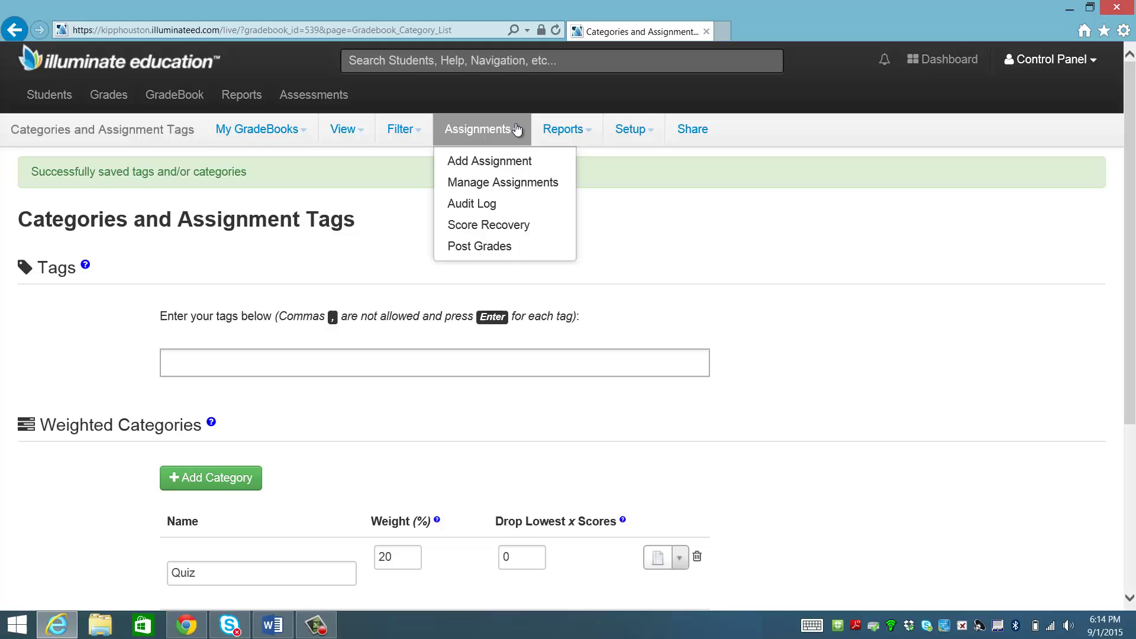
click(528, 160)
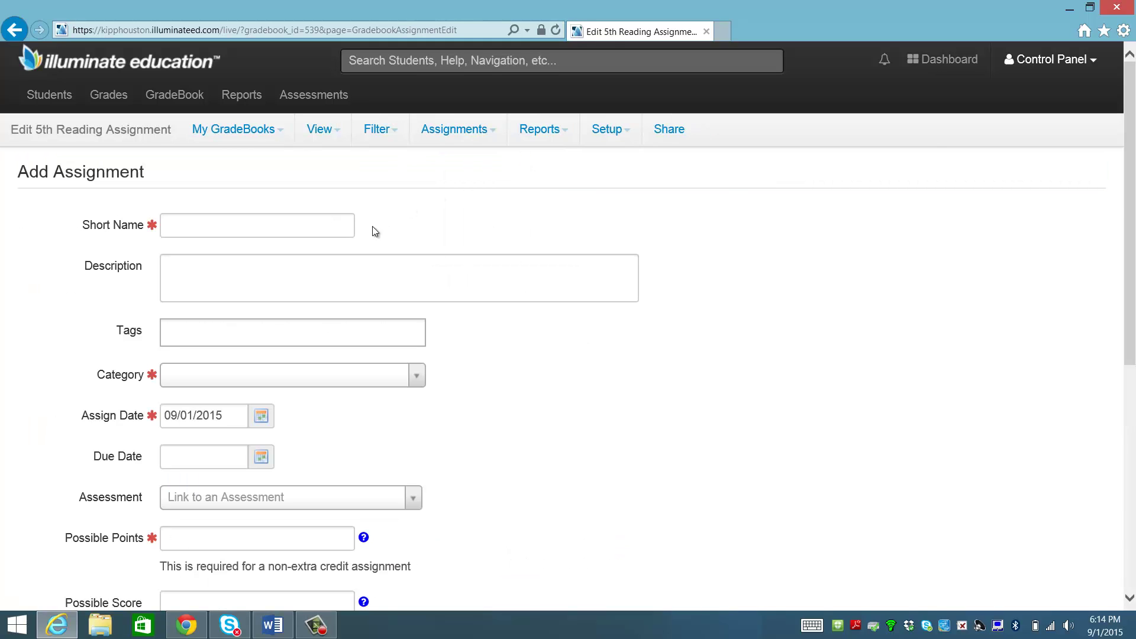
click(330, 231)
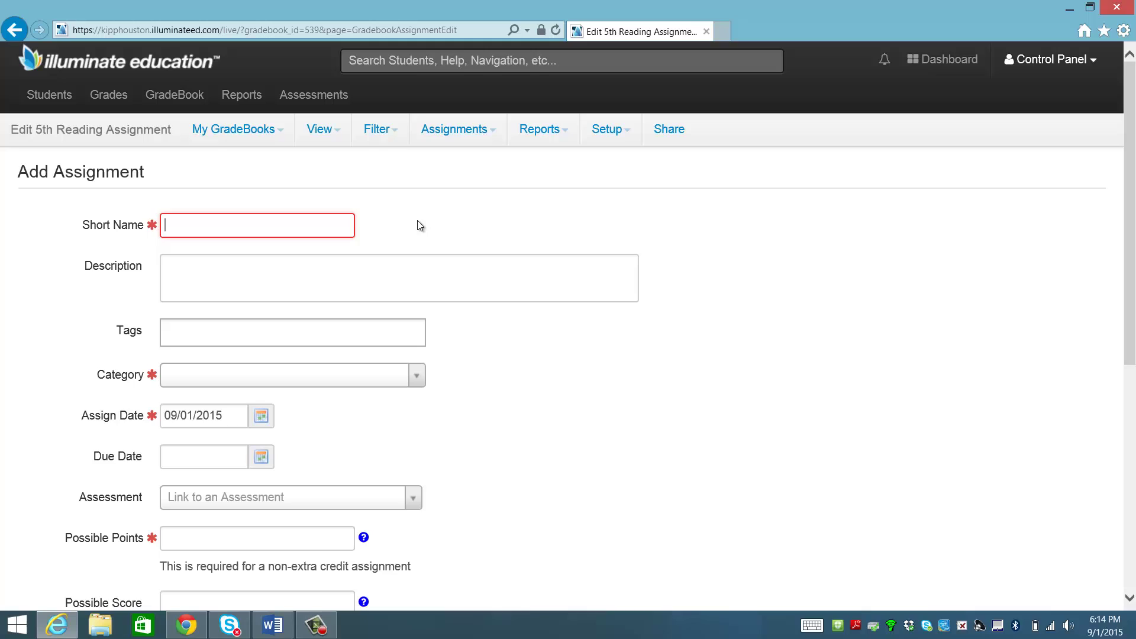
text(Contex)
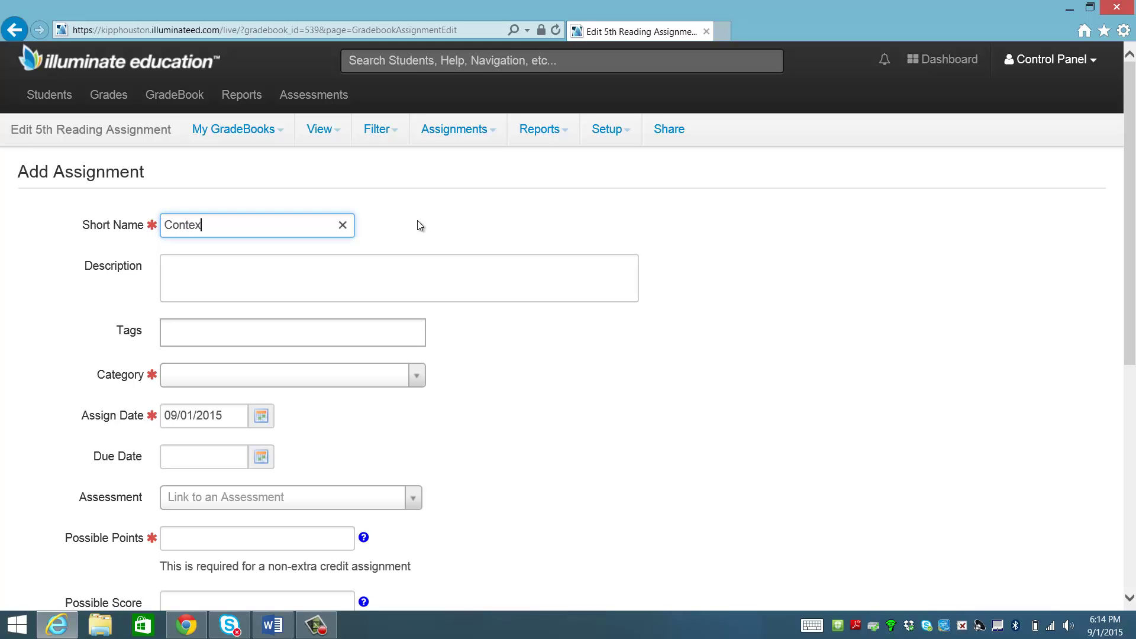
text(t Clues)
click(289, 376)
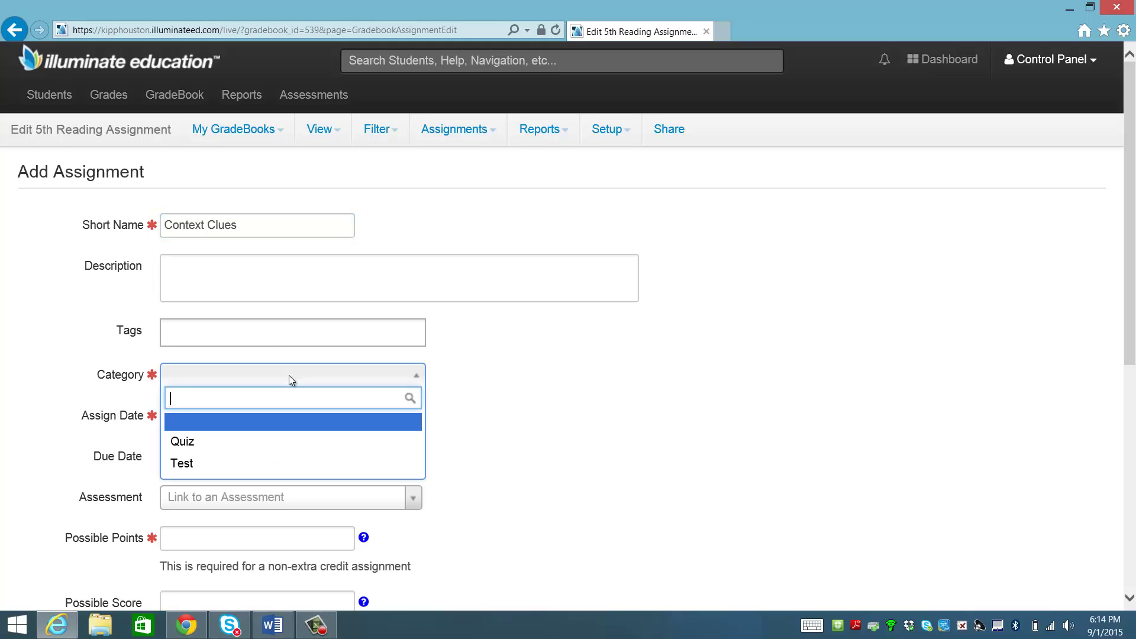
click(310, 443)
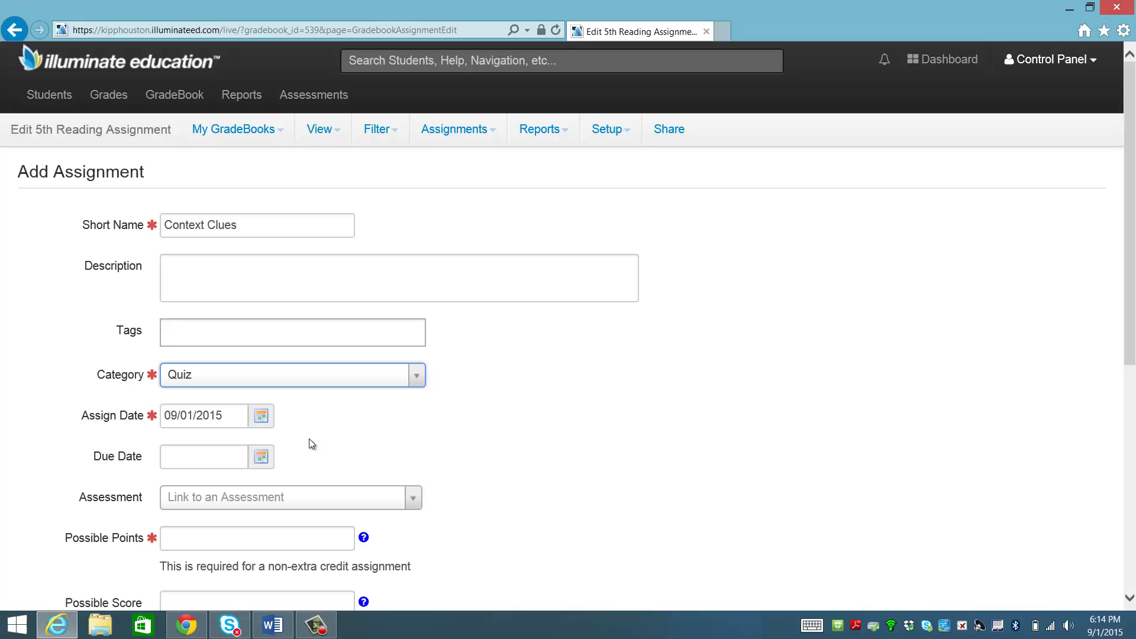
Set the Context Clues assignment's possible points to 100.
scroll(312, 444, down, 1)
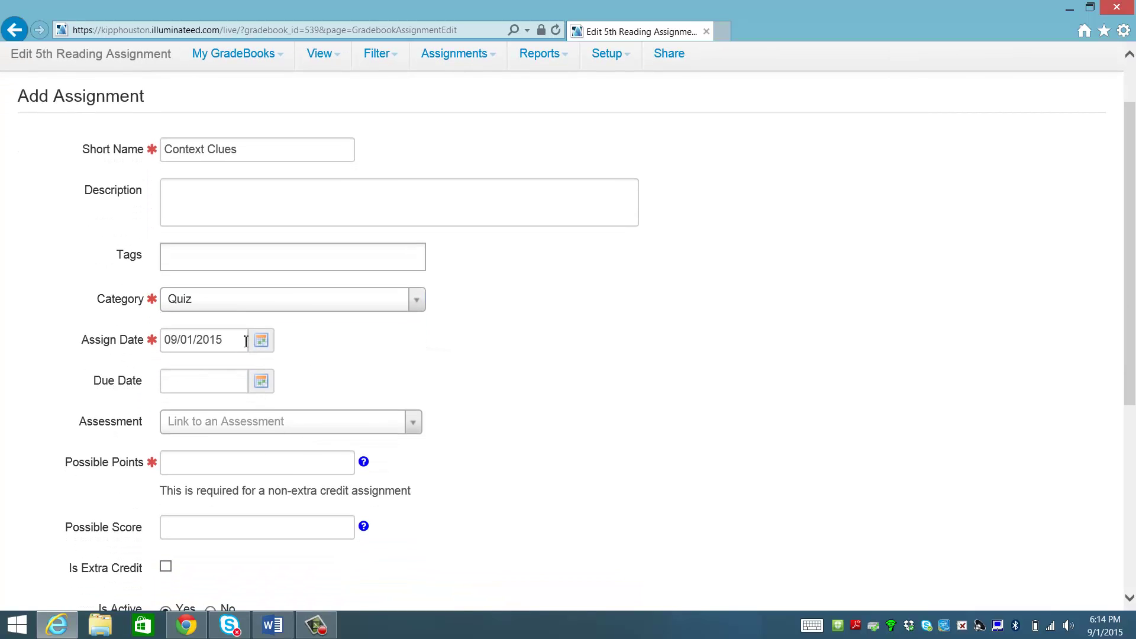
scroll(394, 357, down, 1)
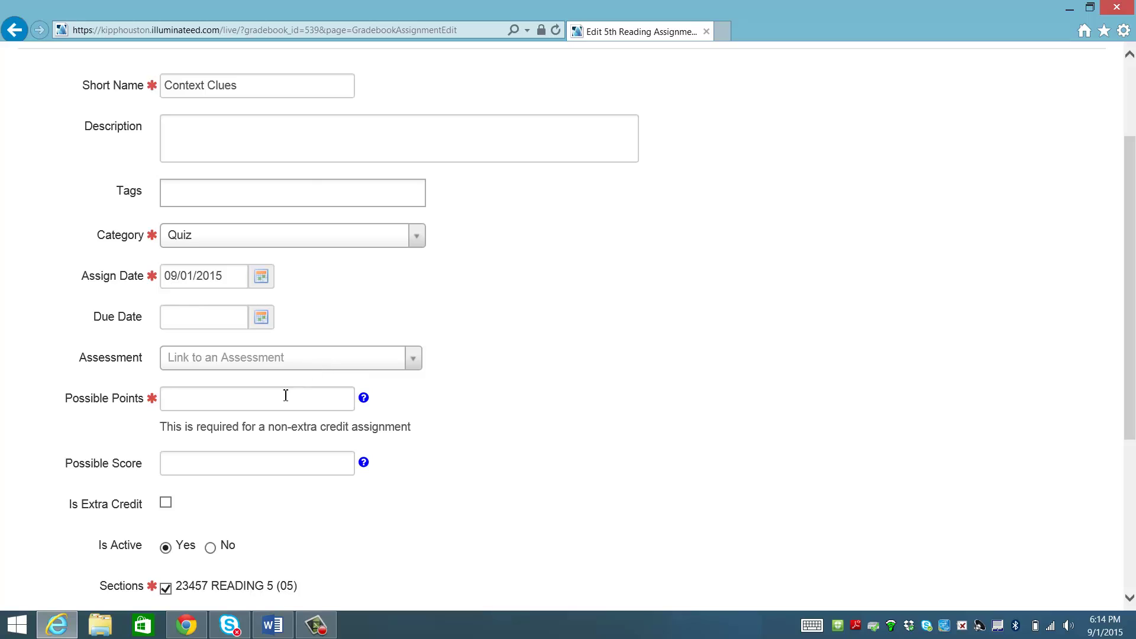
click(285, 396)
text(100)
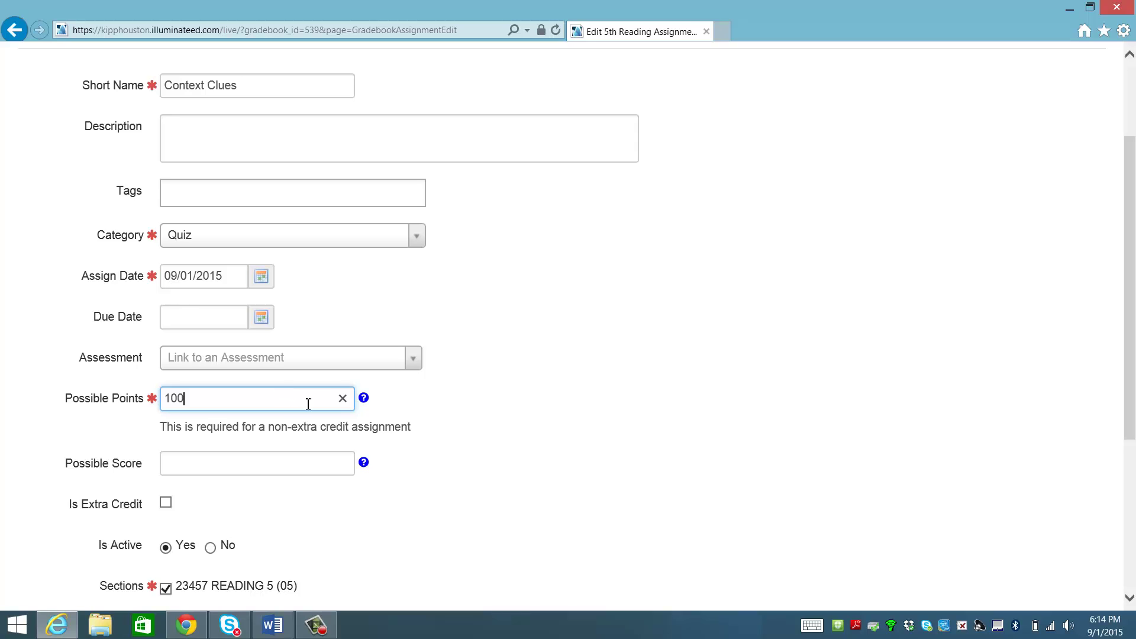
Choose '- All GradeBooks -' under Also Save This To and save the Context Clues quiz.
click(432, 419)
scroll(431, 419, down, 3)
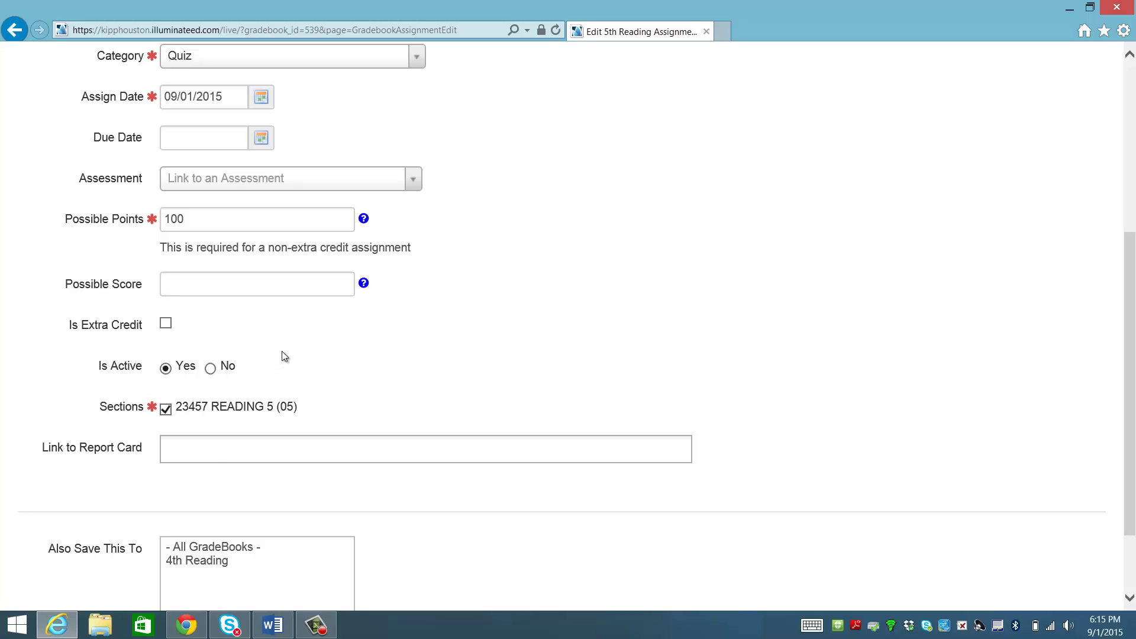
scroll(282, 352, down, 1)
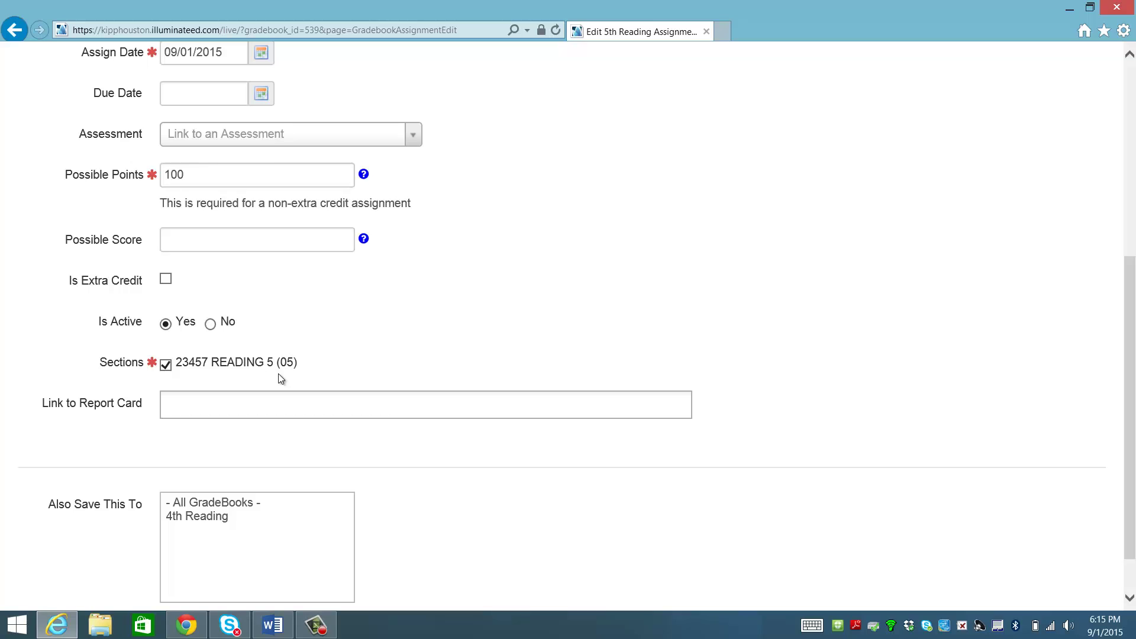
click(232, 503)
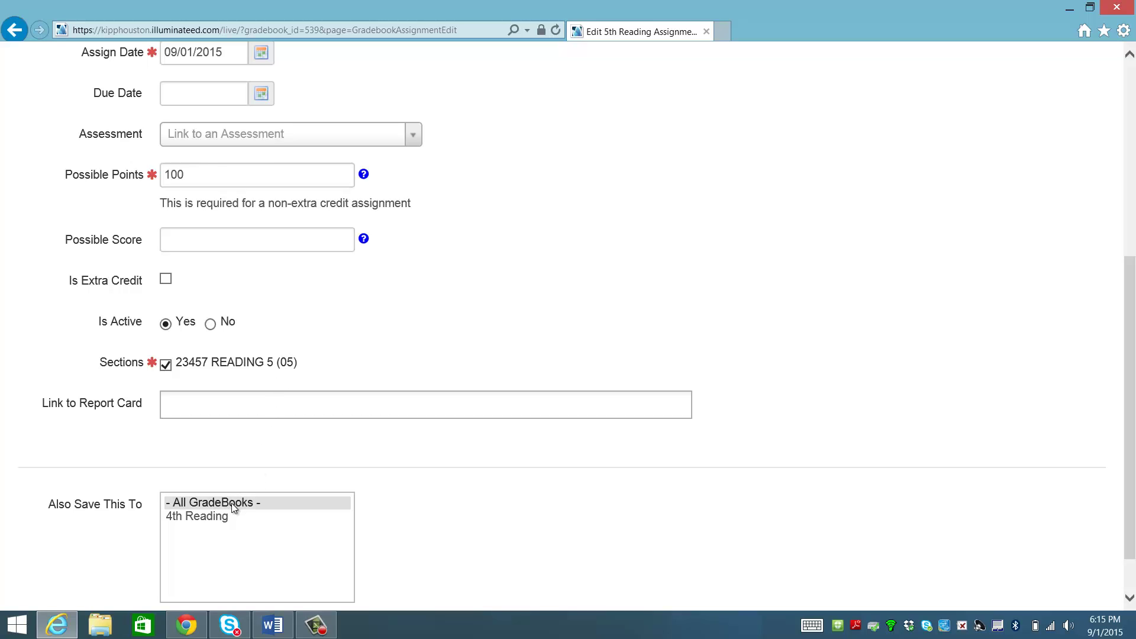
scroll(456, 428, down, 1)
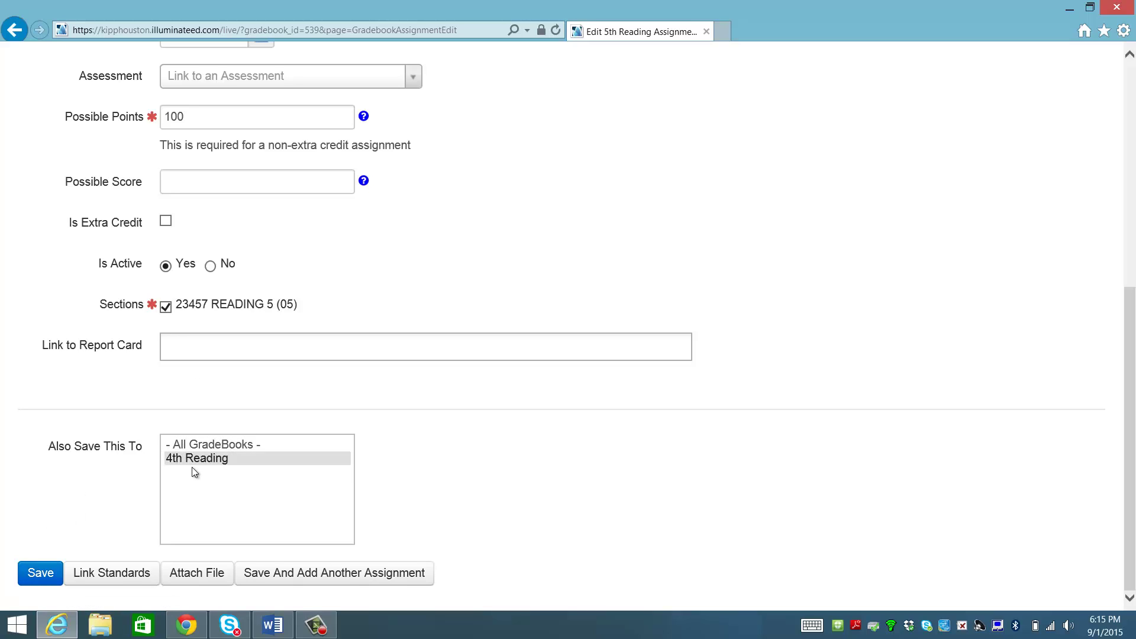
click(196, 445)
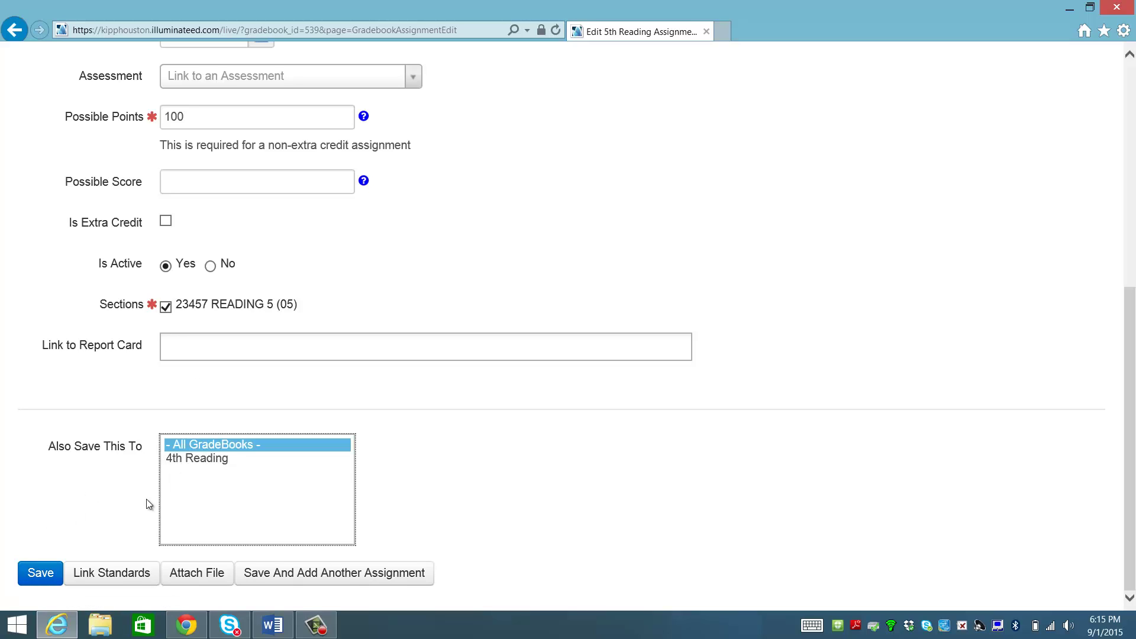
click(34, 575)
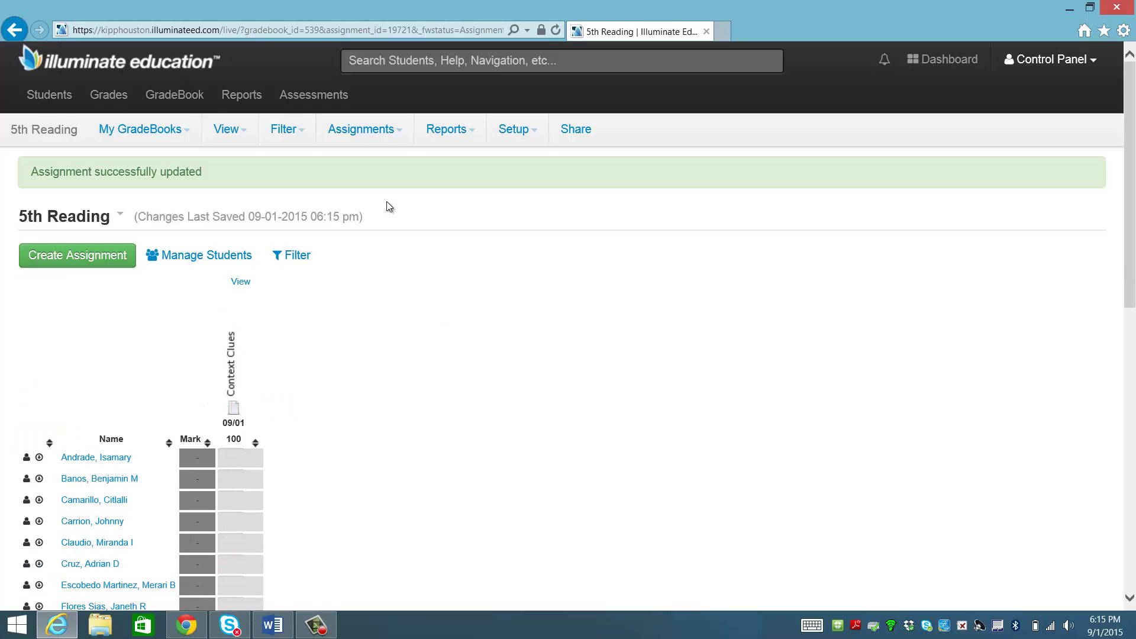
Enter 85 as the first student's Context Clues score.
click(242, 460)
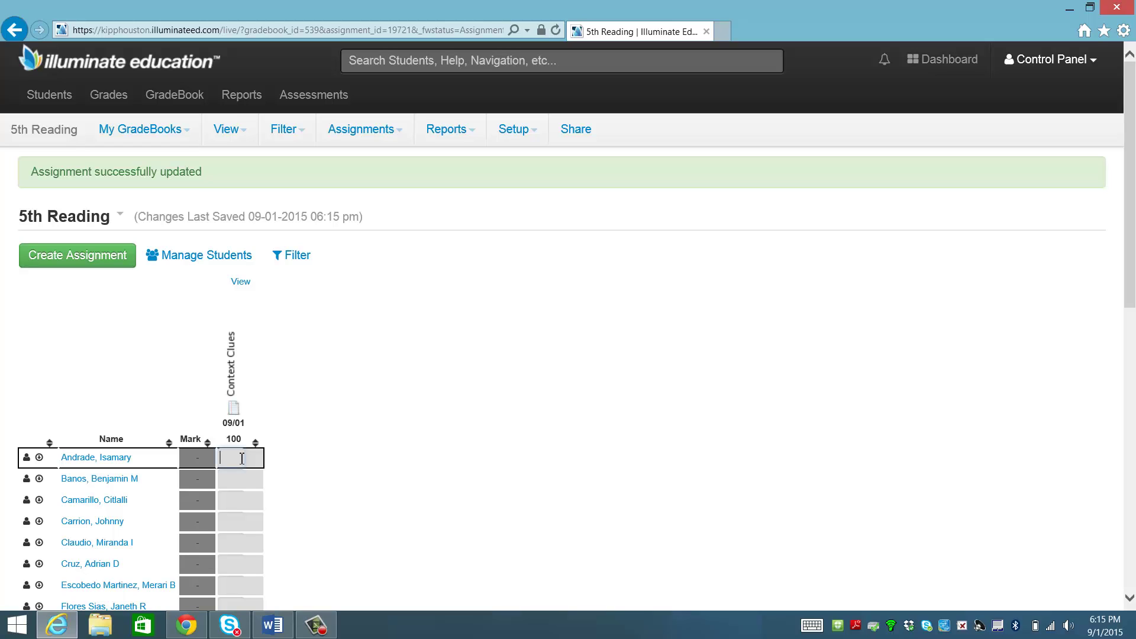
text(85)
key(Return)
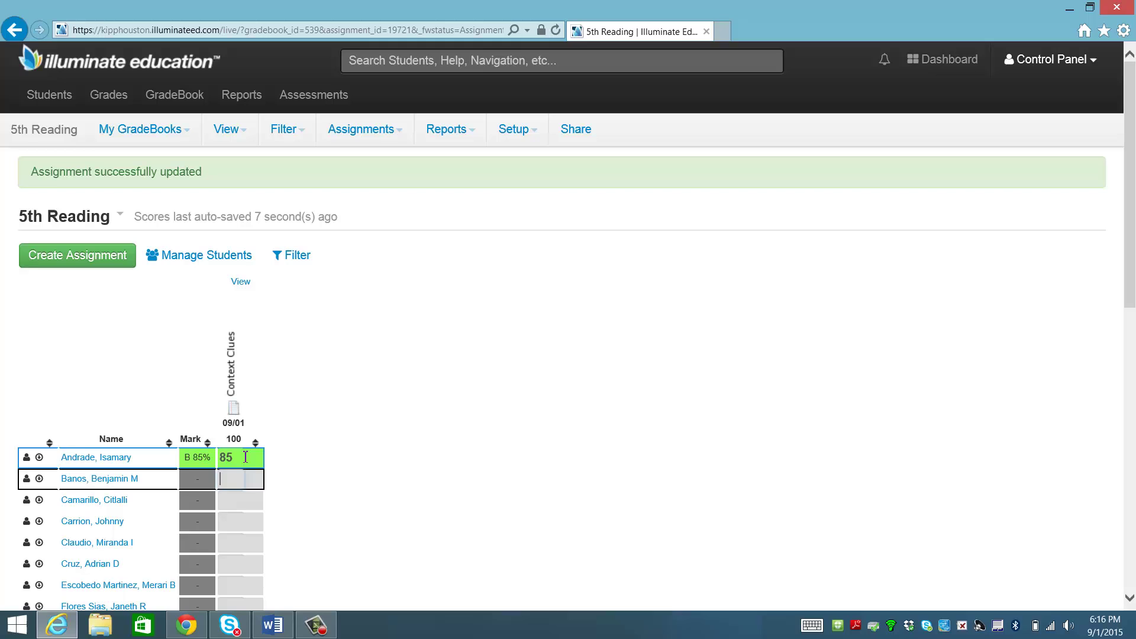
scroll(713, 488, down, 10)
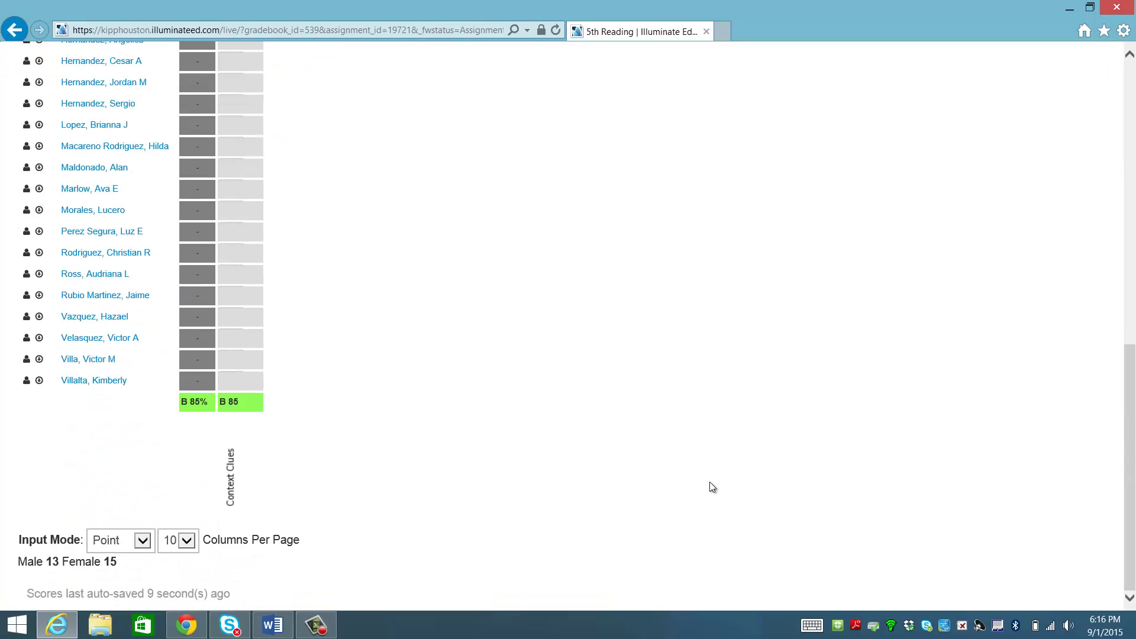
scroll(712, 486, up, 10)
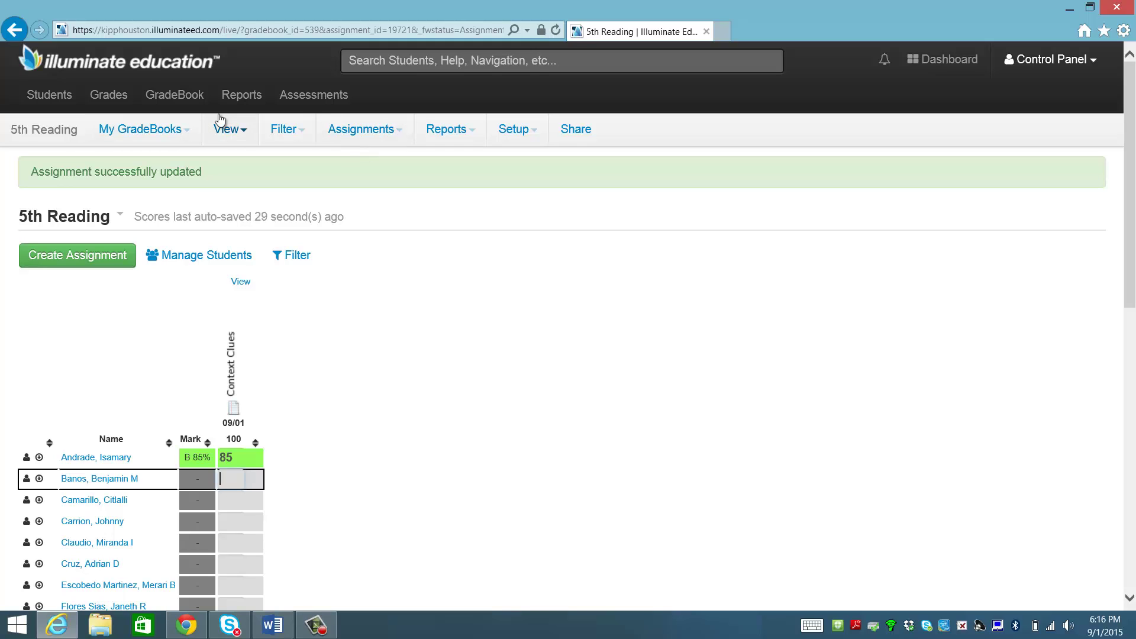
Open '15 Explore 1 January Spiral' from List Assessments and show its Administration menu.
click(307, 98)
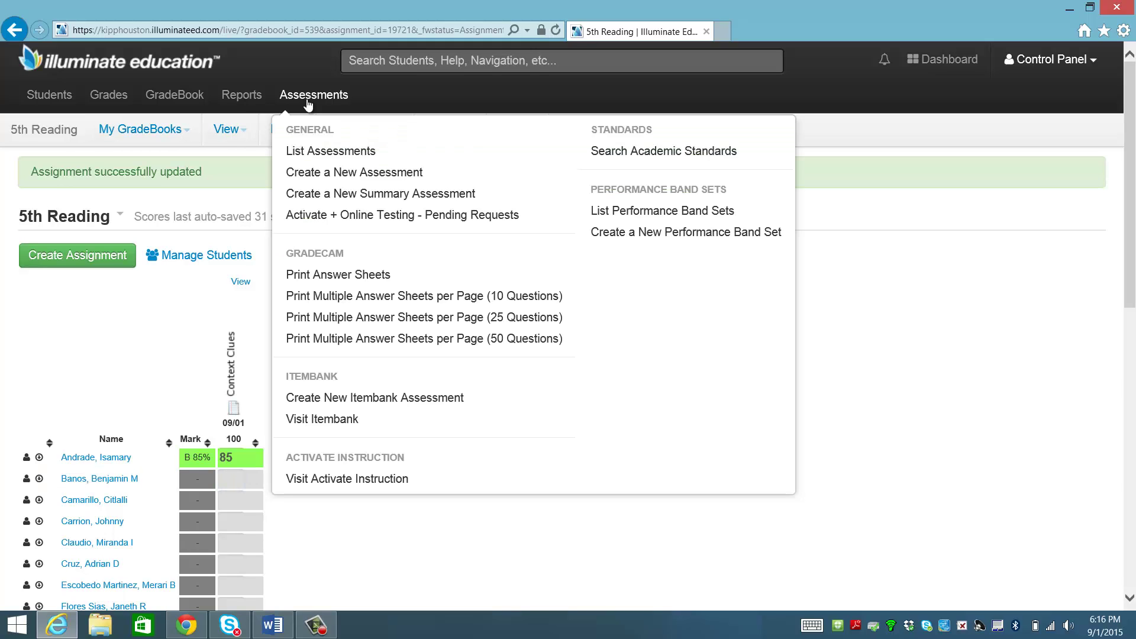
click(336, 152)
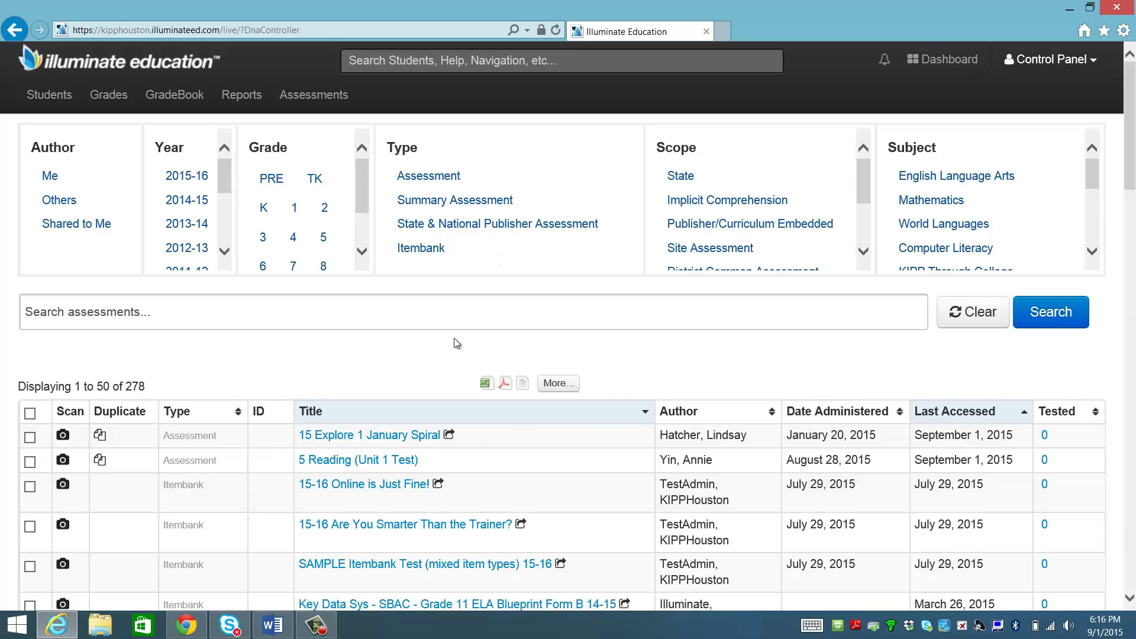
scroll(455, 340, down, 1)
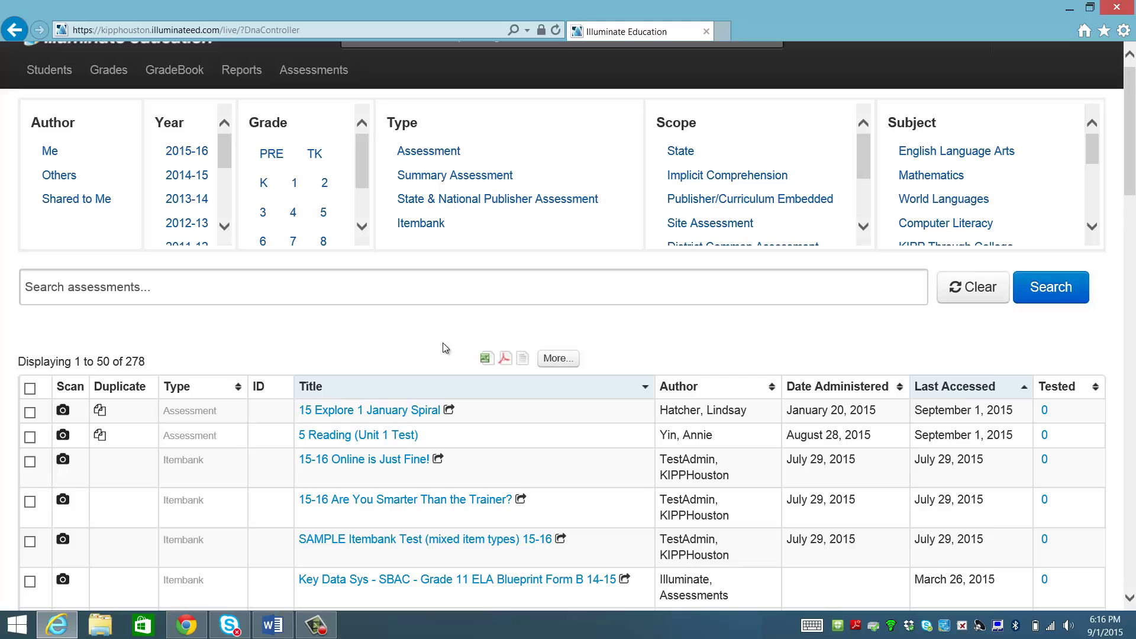
click(395, 411)
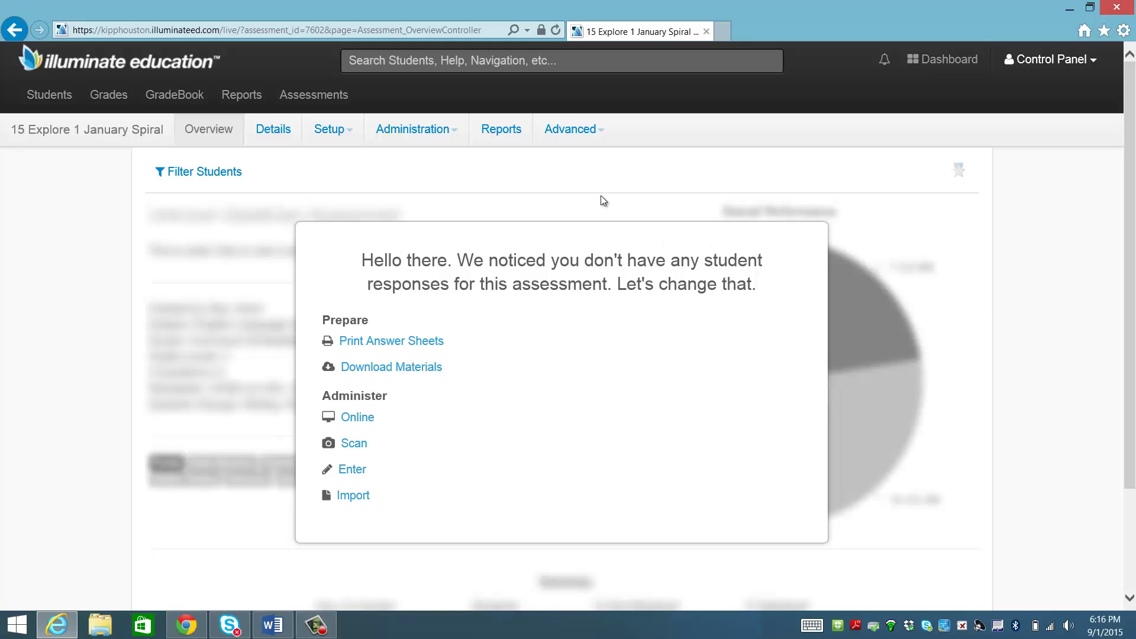
click(427, 129)
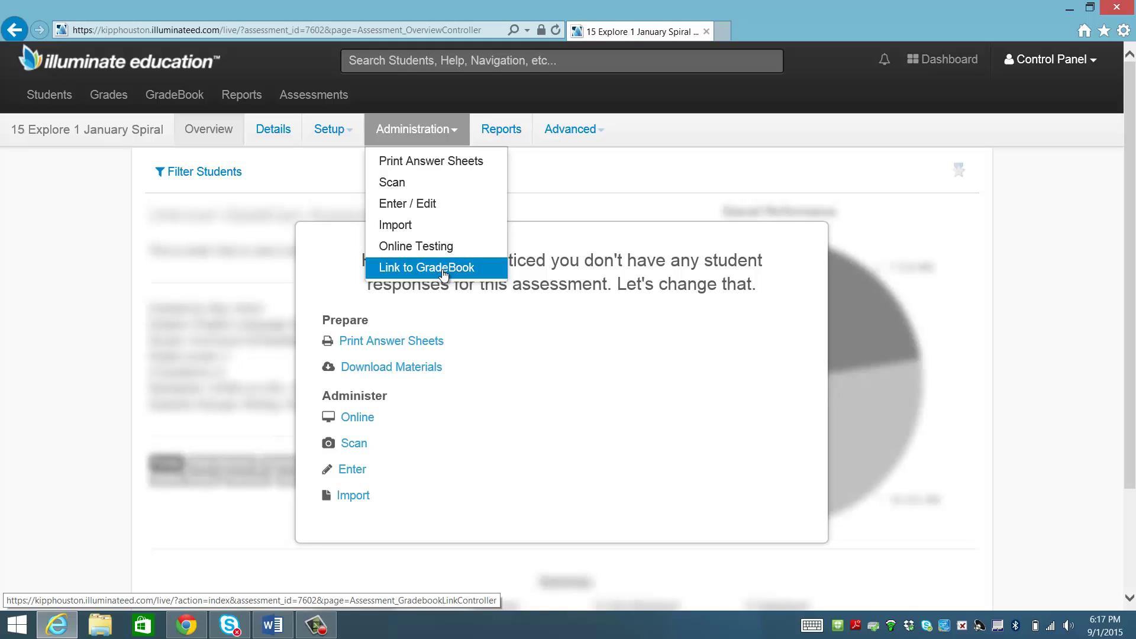
Link the assessment to the 4th Reading gradebook with the Overall score checked.
click(444, 273)
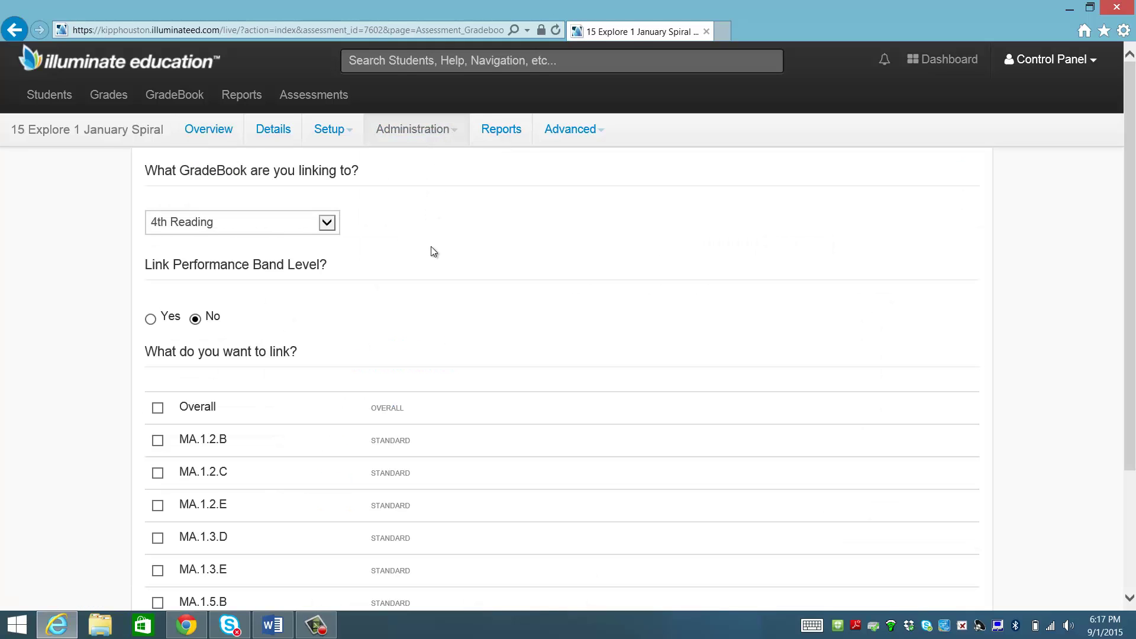
scroll(183, 361, down, 2)
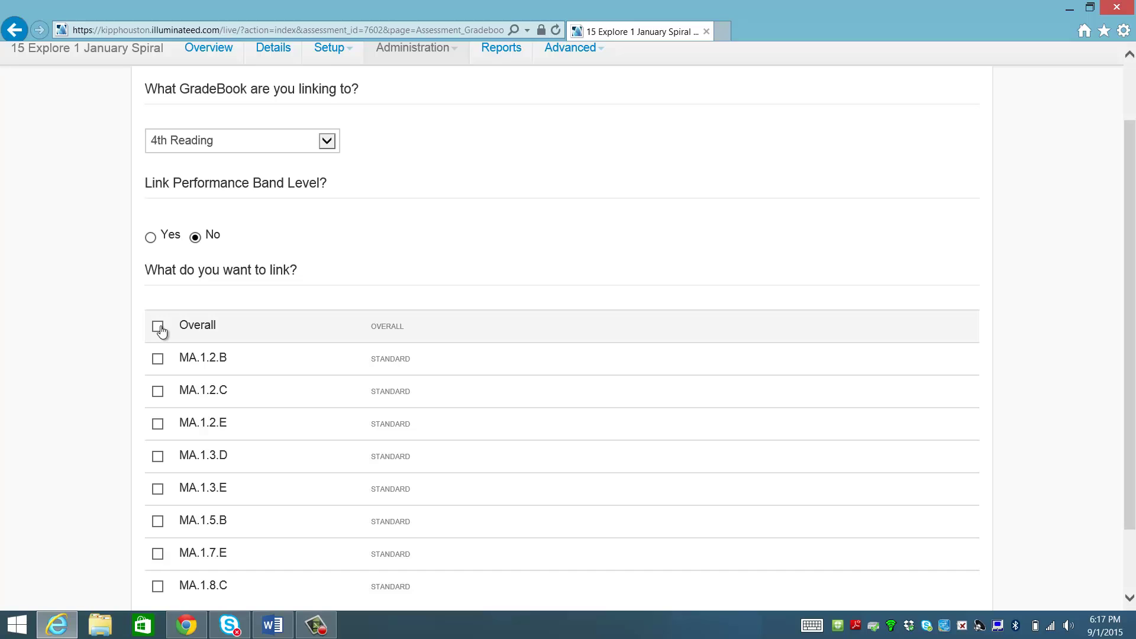
click(159, 328)
scroll(345, 224, down, 3)
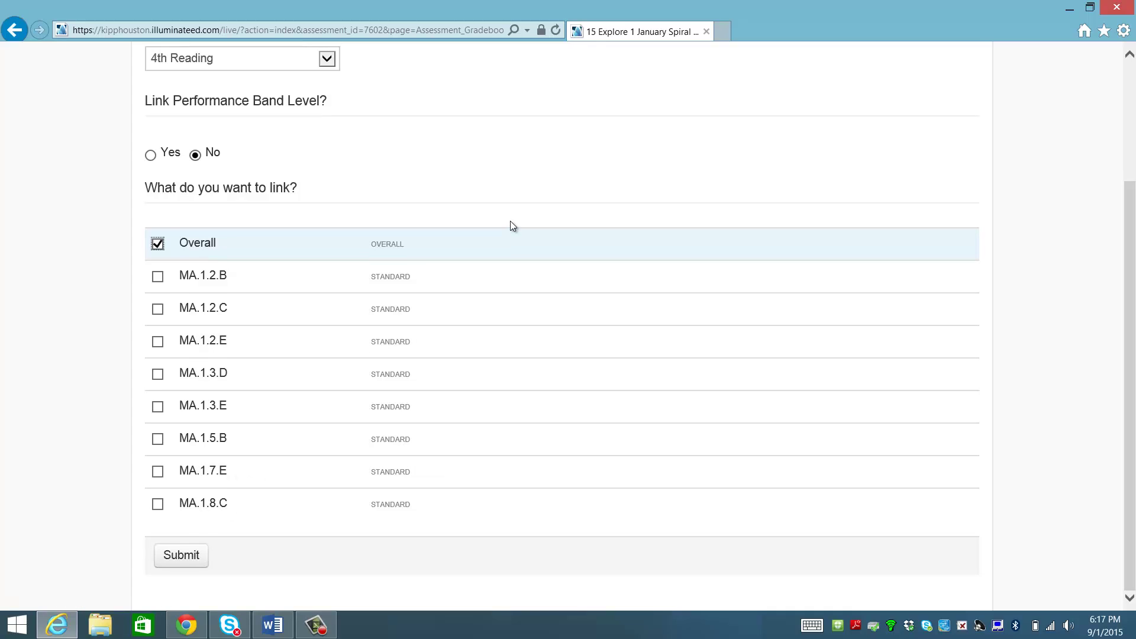
scroll(510, 222, up, 5)
scroll(511, 221, down, 5)
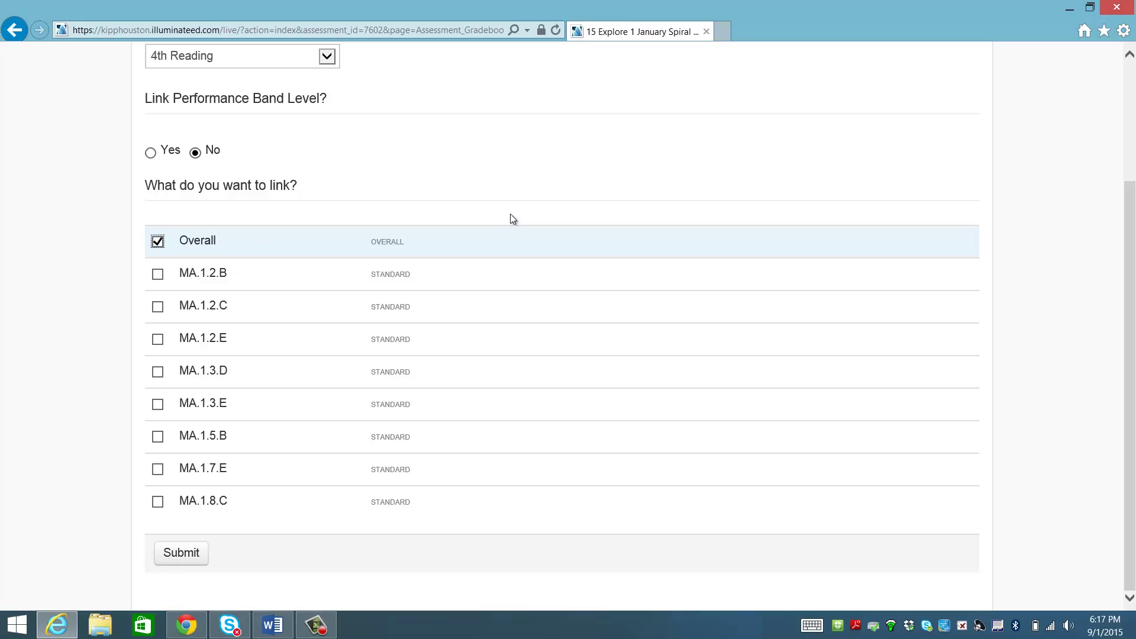
scroll(510, 215, up, 3)
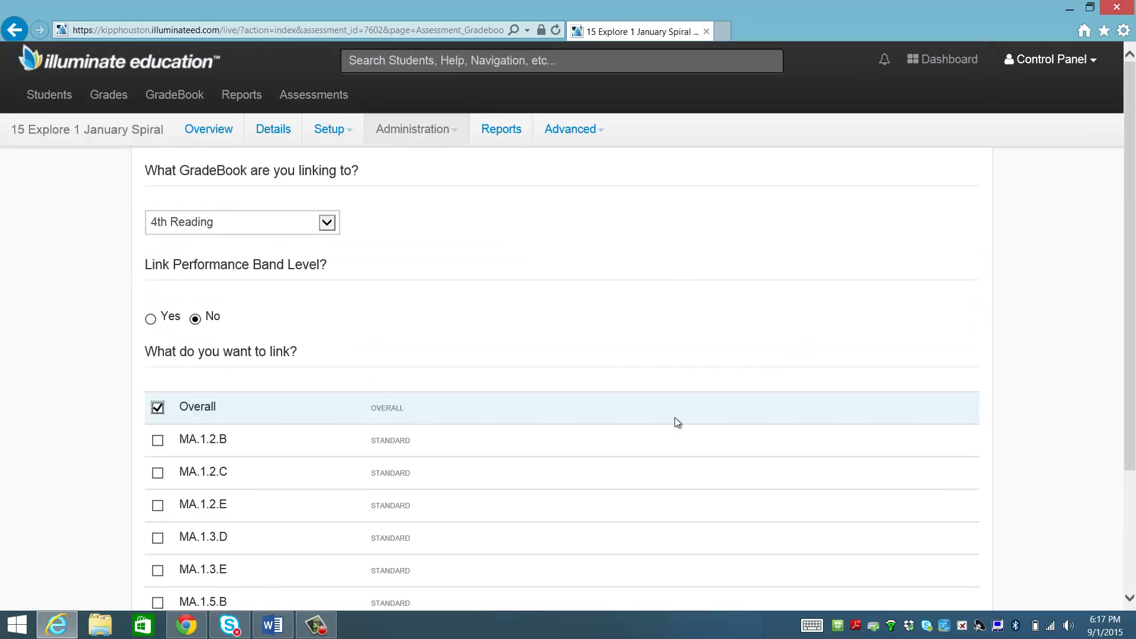